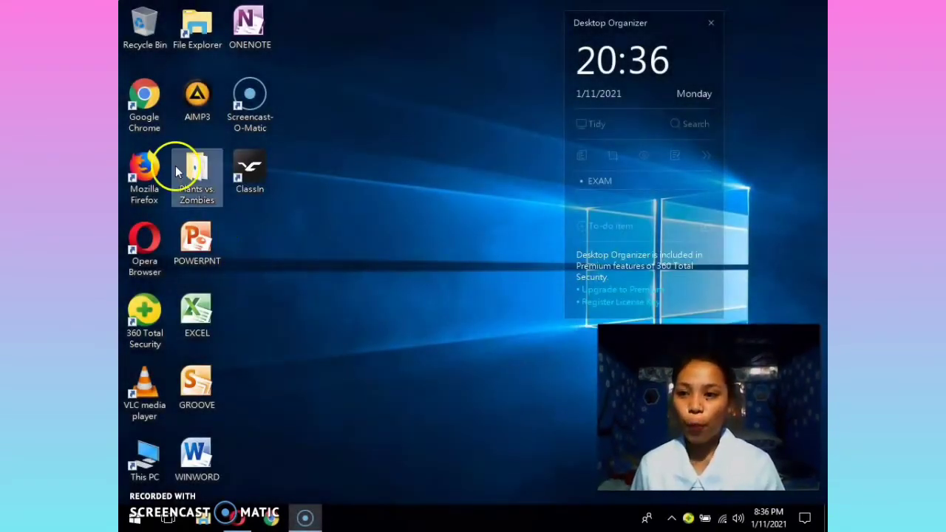
# - Open Google Chrome and go to eeo.cn
pyautogui.doubleClick(155, 130)
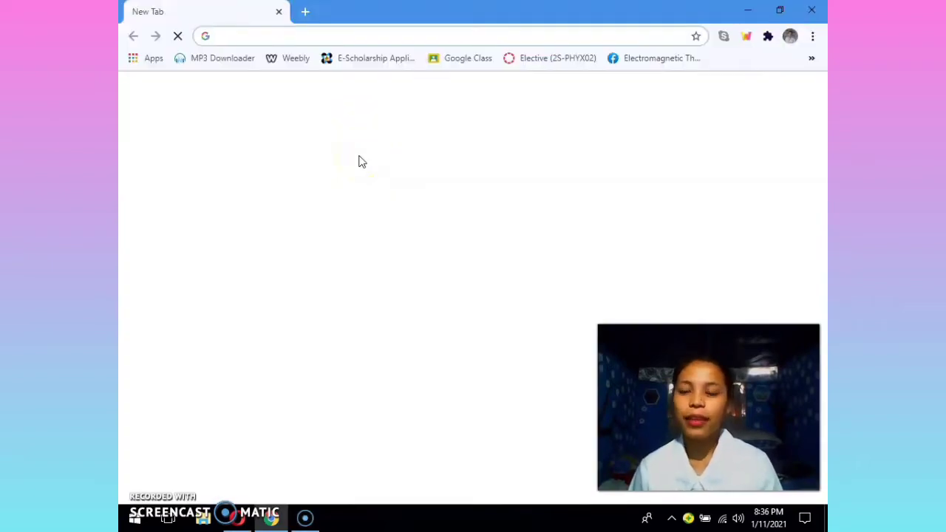
pyautogui.click(241, 34)
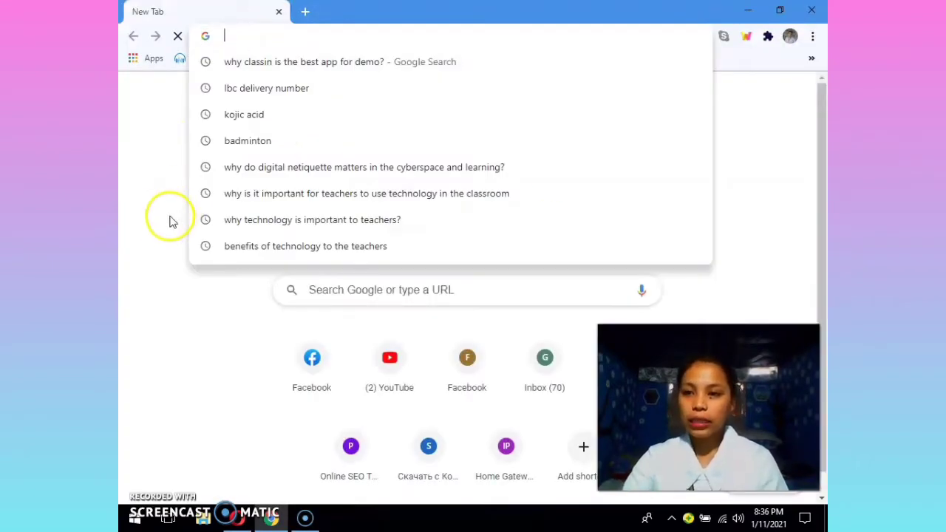
pyautogui.write('eeo.cn')
pyautogui.press('Return')
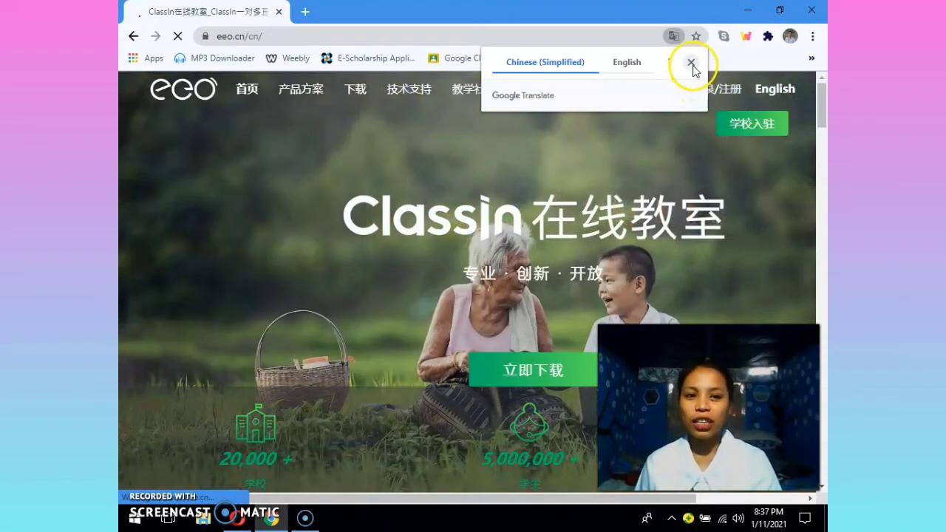
# - Dismiss the translation offer and switch the ClassIn website to English
pyautogui.click(691, 63)
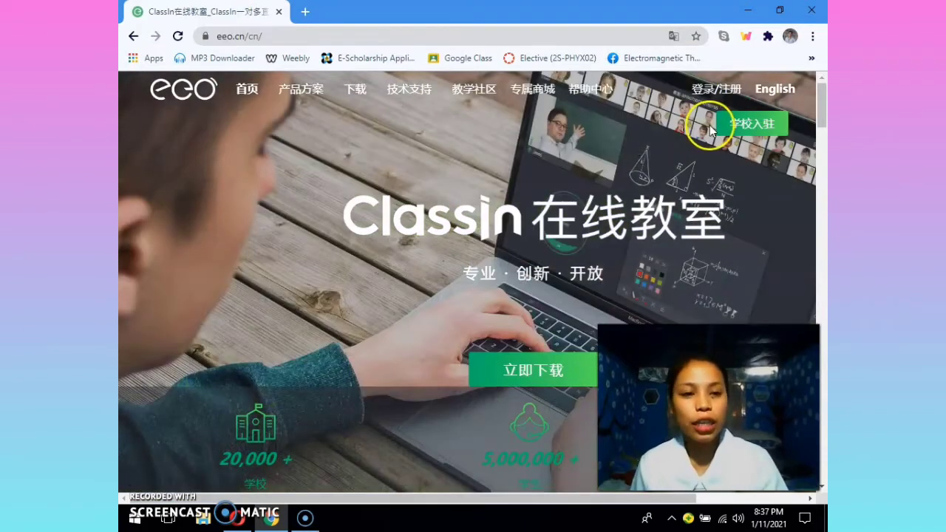
pyautogui.click(774, 92)
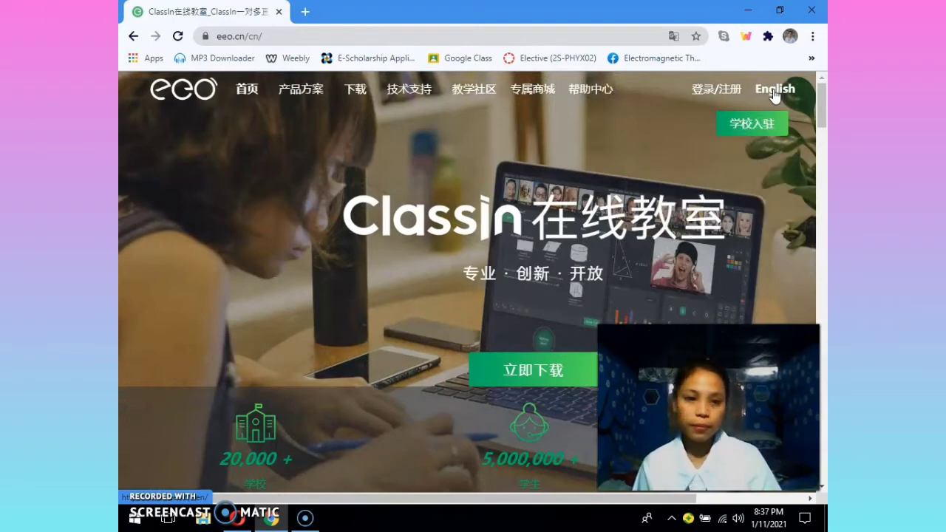
pyautogui.click(773, 89)
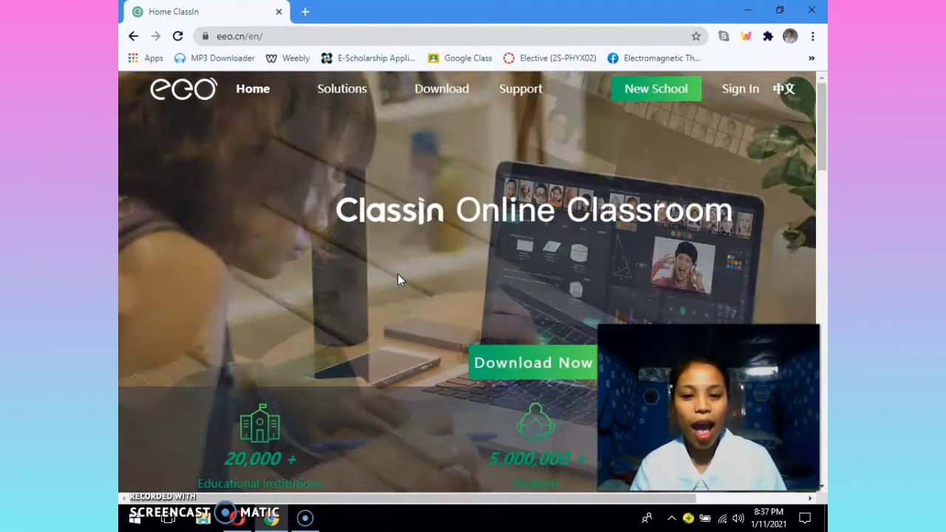
# - Download the ClassIn installer for Windows 7 and newer from the download page, and minimize the browser
pyautogui.click(520, 362)
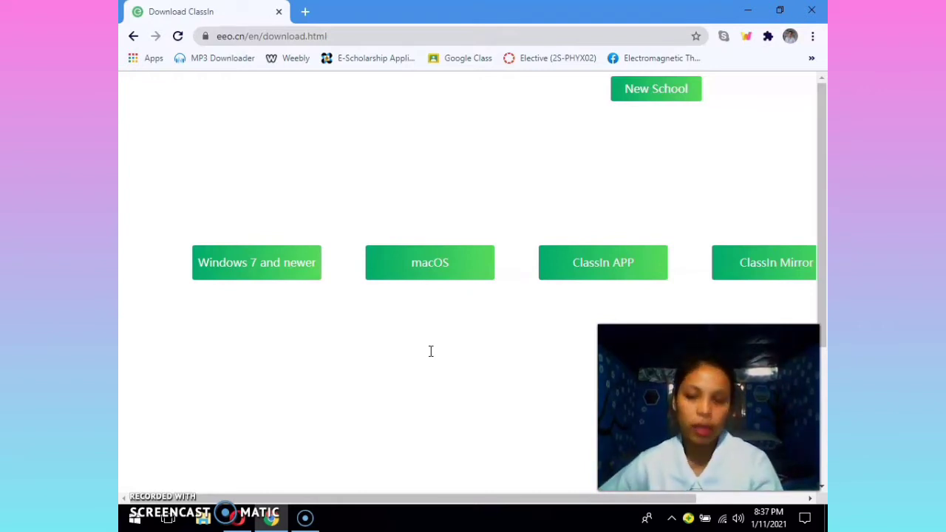
pyautogui.click(400, 370)
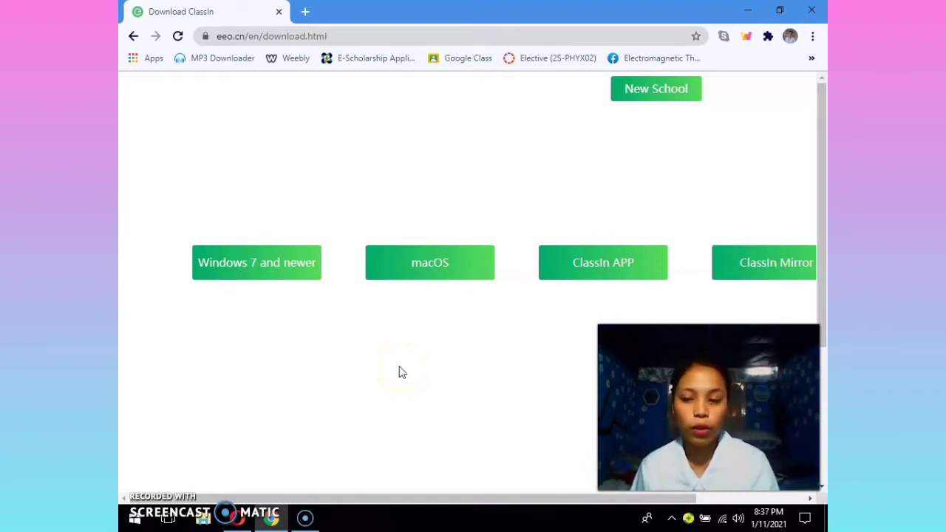
pyautogui.click(249, 273)
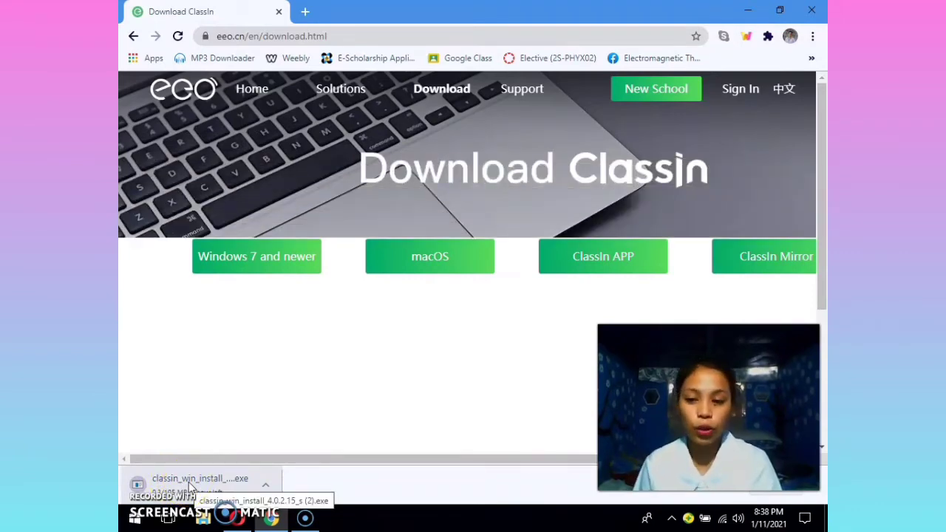
pyautogui.click(227, 479)
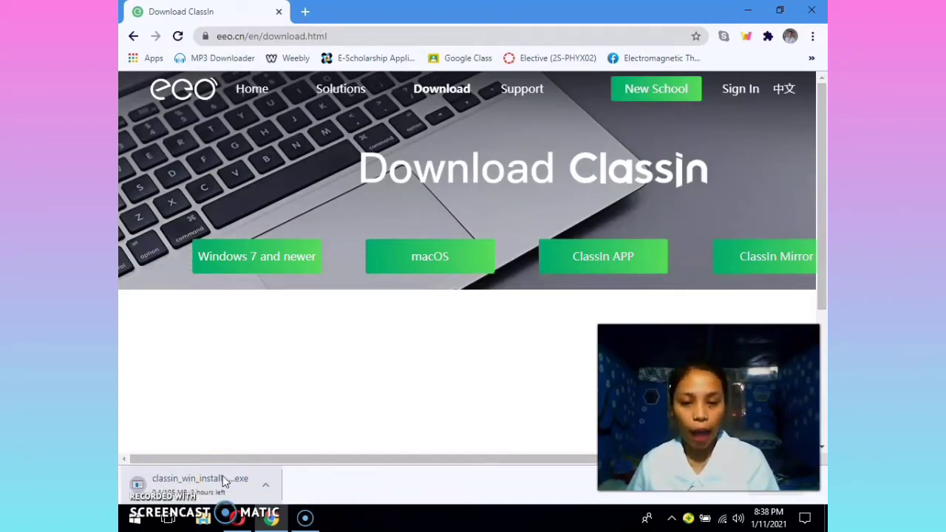
pyautogui.click(210, 485)
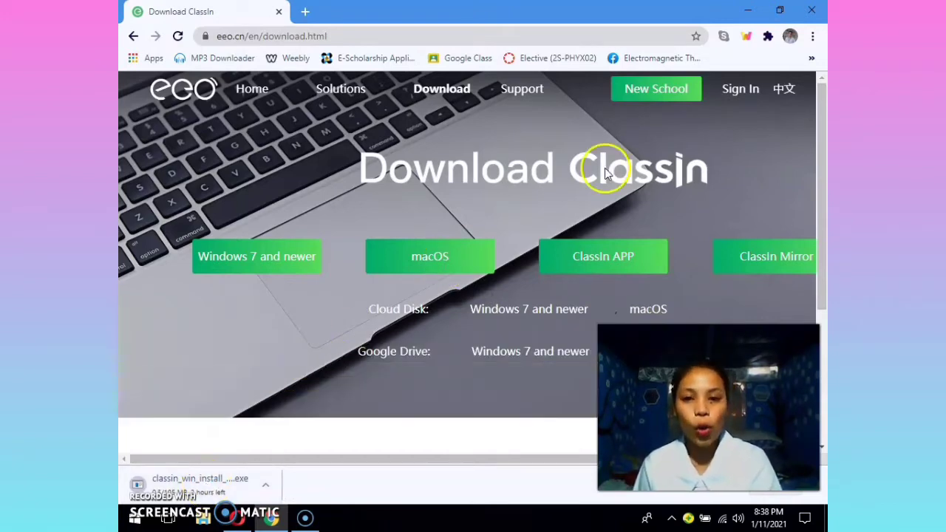
pyautogui.click(747, 12)
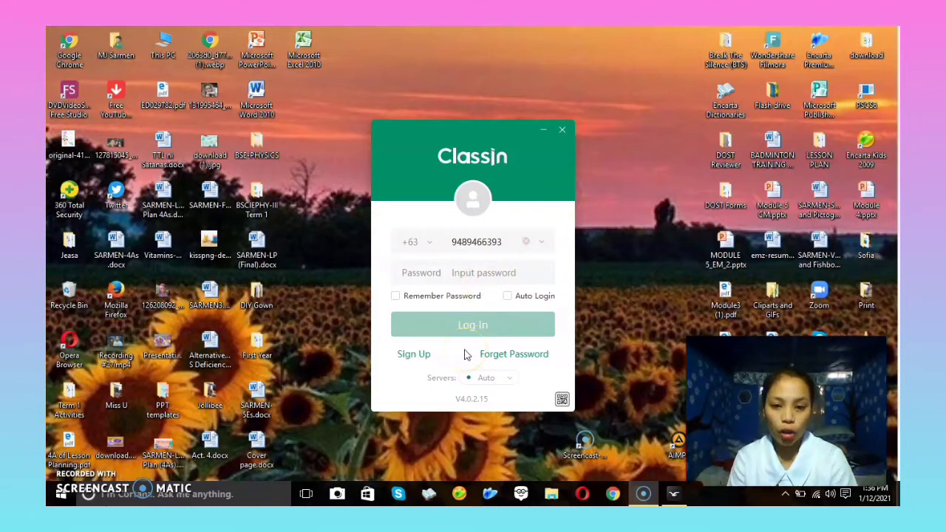
# - Examine the ClassIn login fields and the sign-up form with country code +63, and return to the login screen
pyautogui.click(509, 241)
pyautogui.click(480, 273)
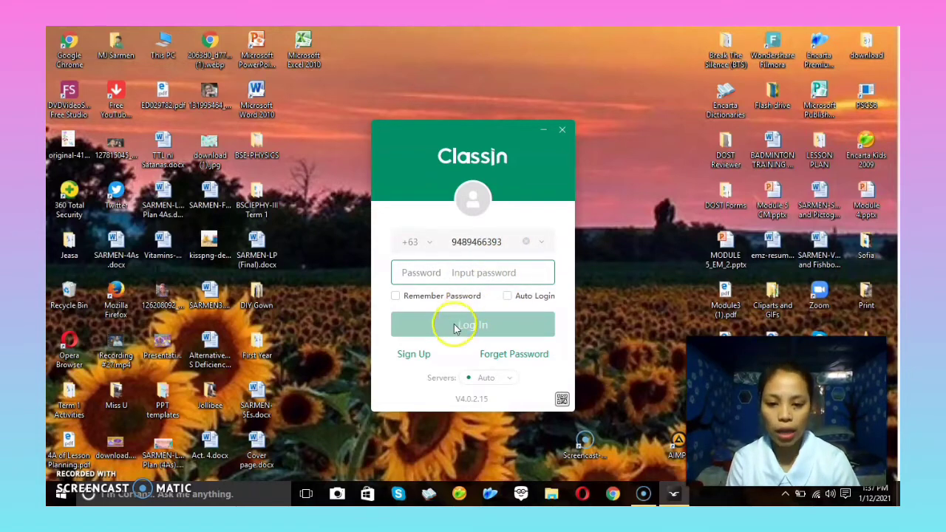
pyautogui.click(414, 356)
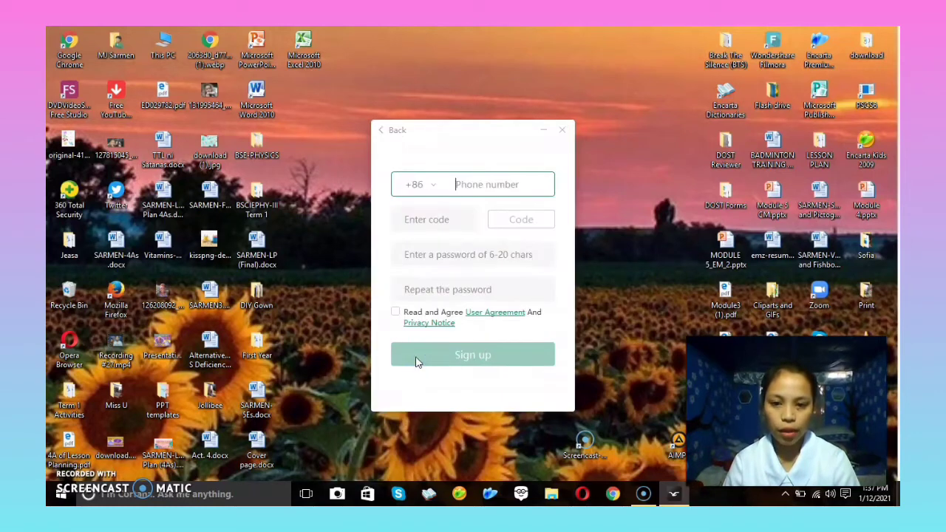
pyautogui.click(445, 217)
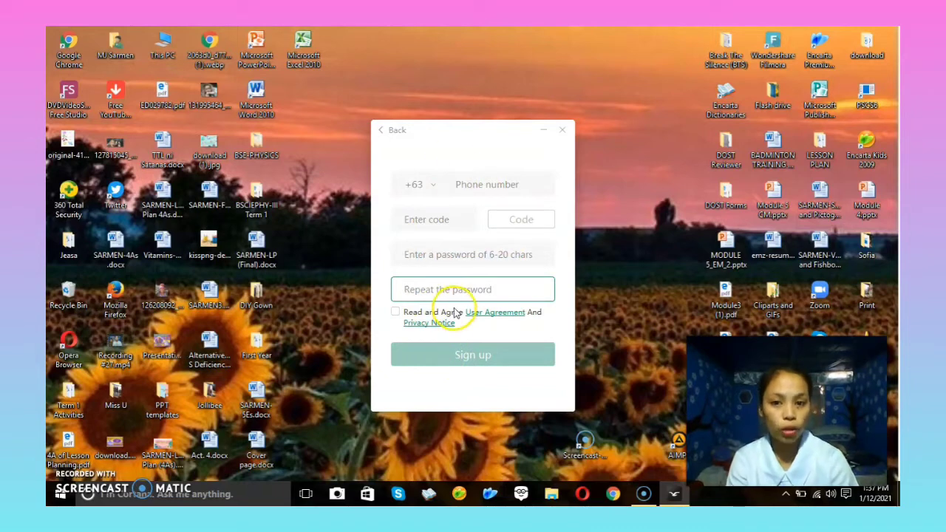
pyautogui.click(399, 138)
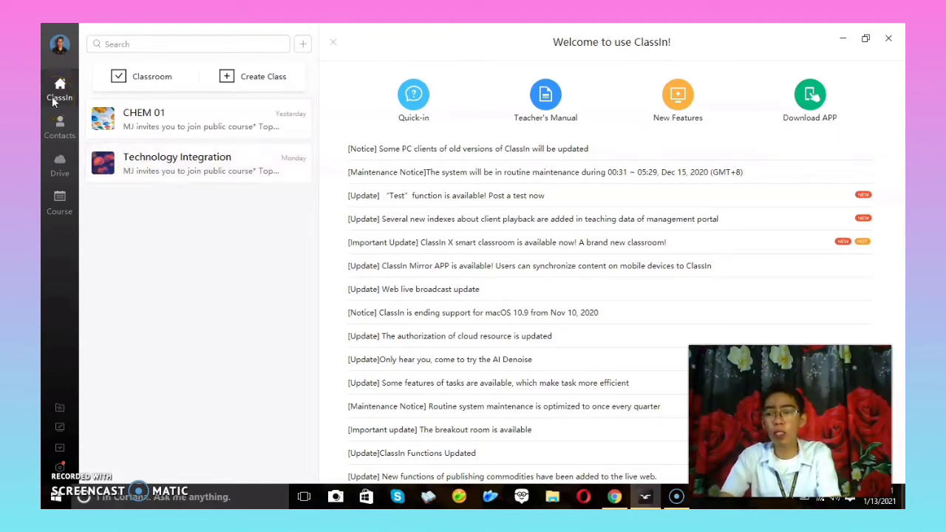
# - Look through the Contacts, Drive and Course sections, including the list of all courses
pyautogui.click(58, 125)
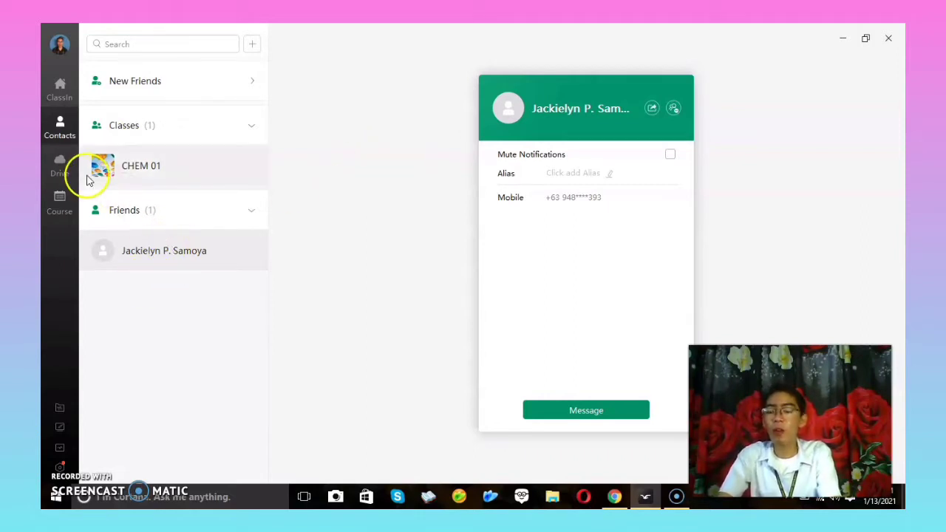
pyautogui.click(59, 159)
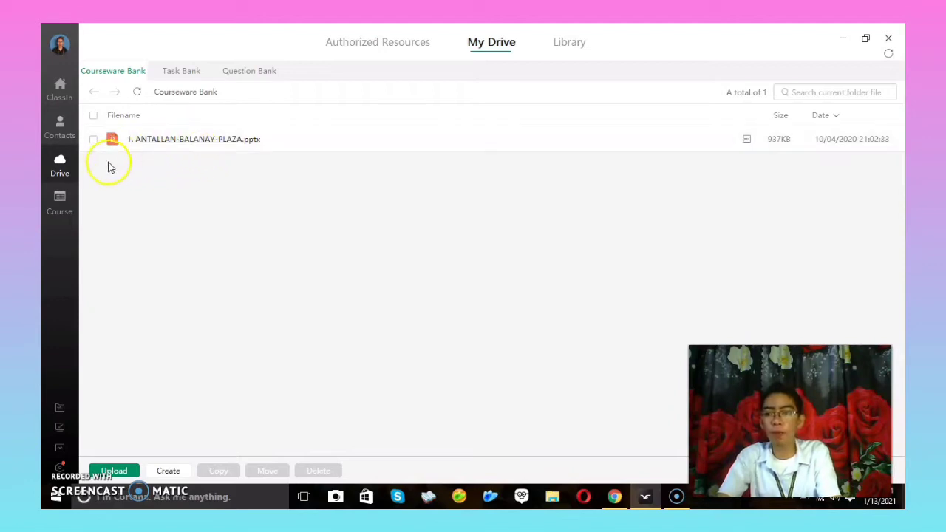
pyautogui.click(65, 203)
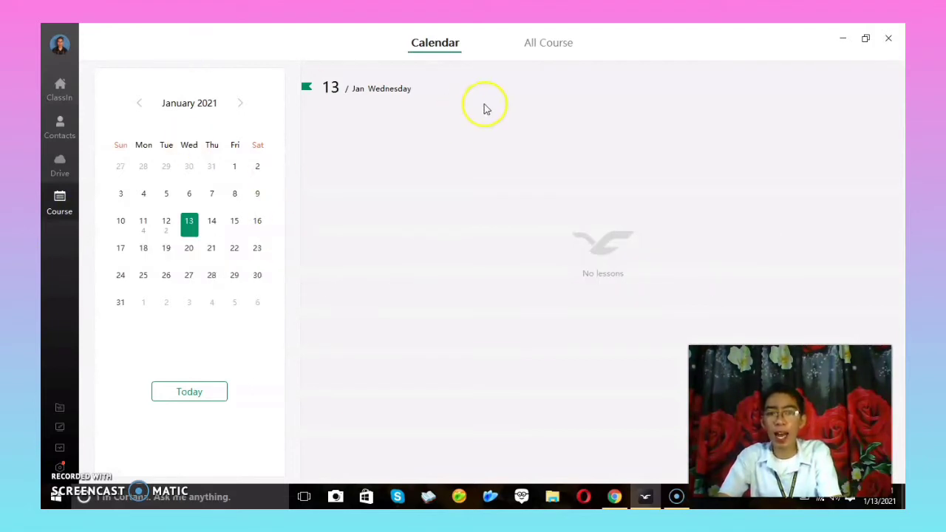
pyautogui.click(539, 46)
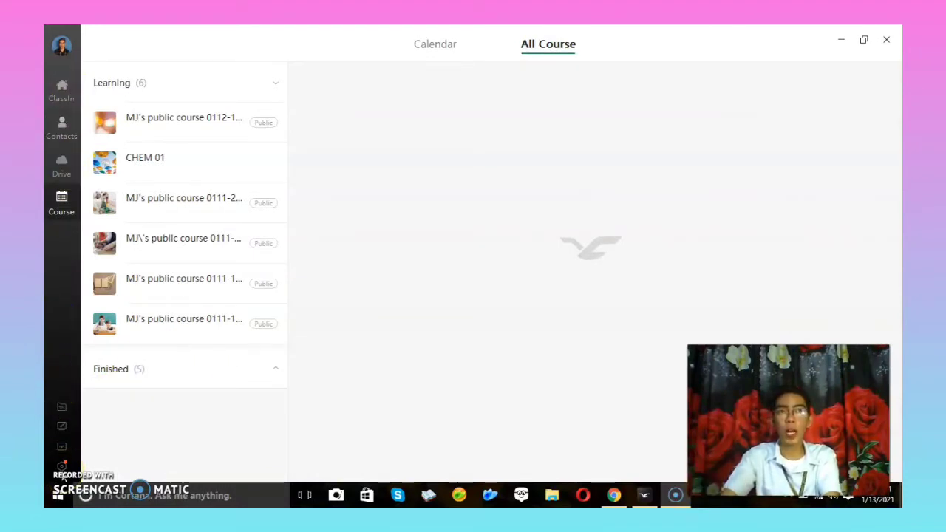
# - Open the Blackboard Editor from ClassIn's main window
pyautogui.click(61, 406)
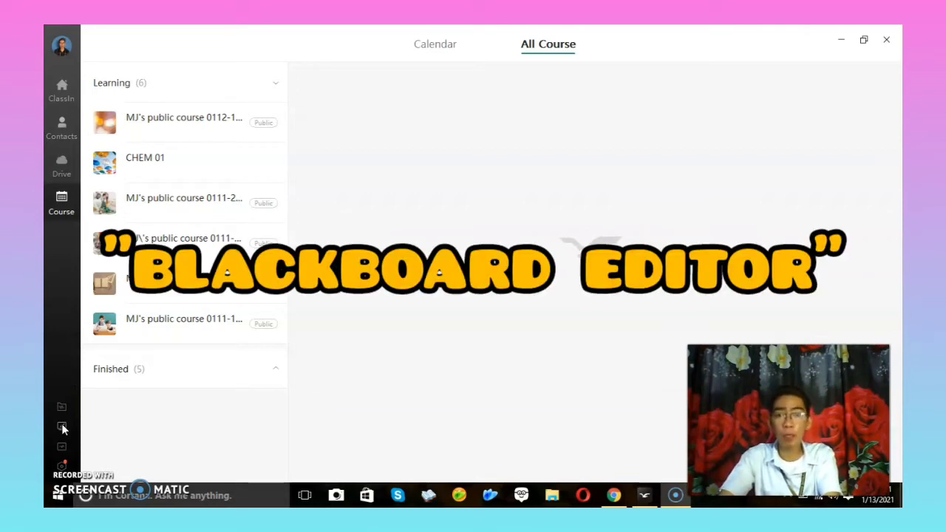
pyautogui.click(62, 447)
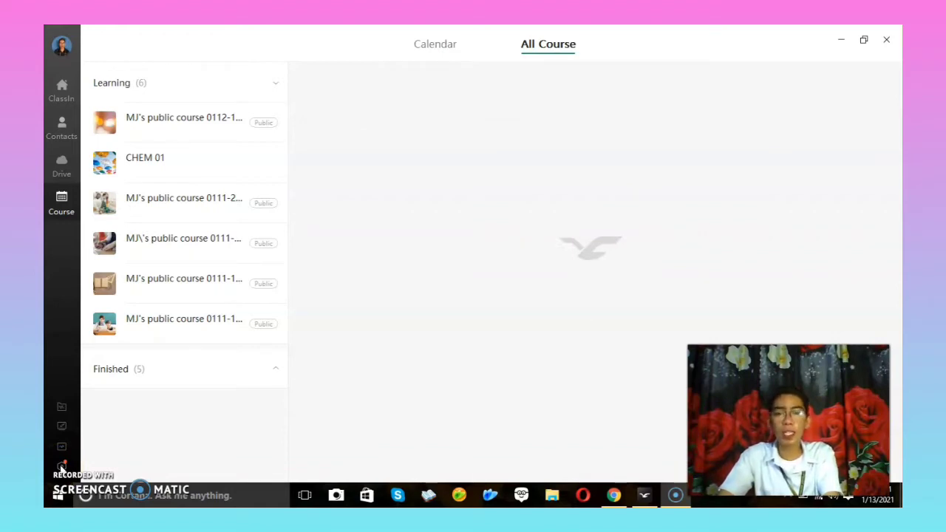
pyautogui.click(63, 436)
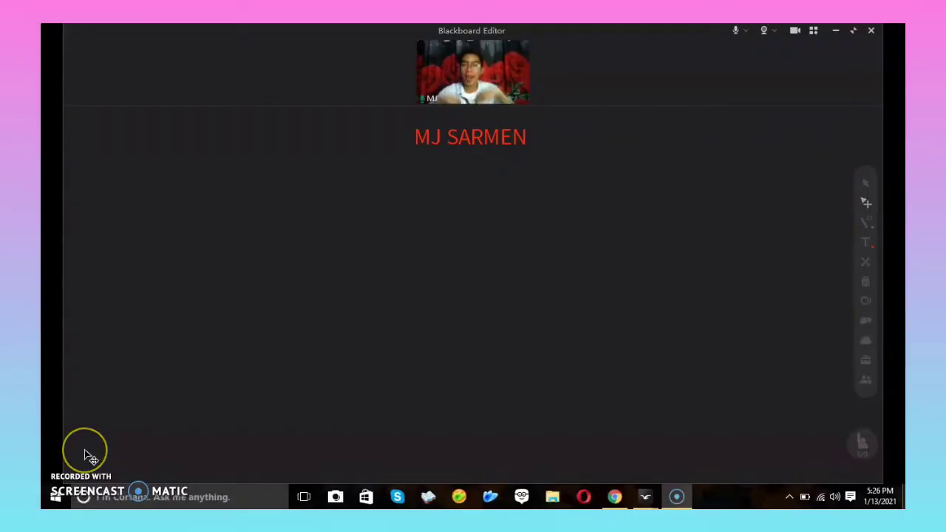
pyautogui.click(300, 275)
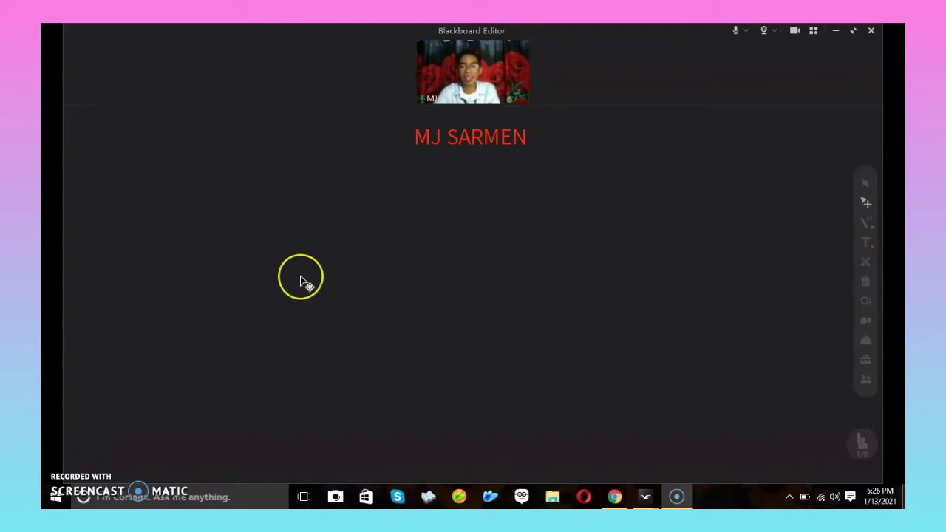
pyautogui.click(464, 176)
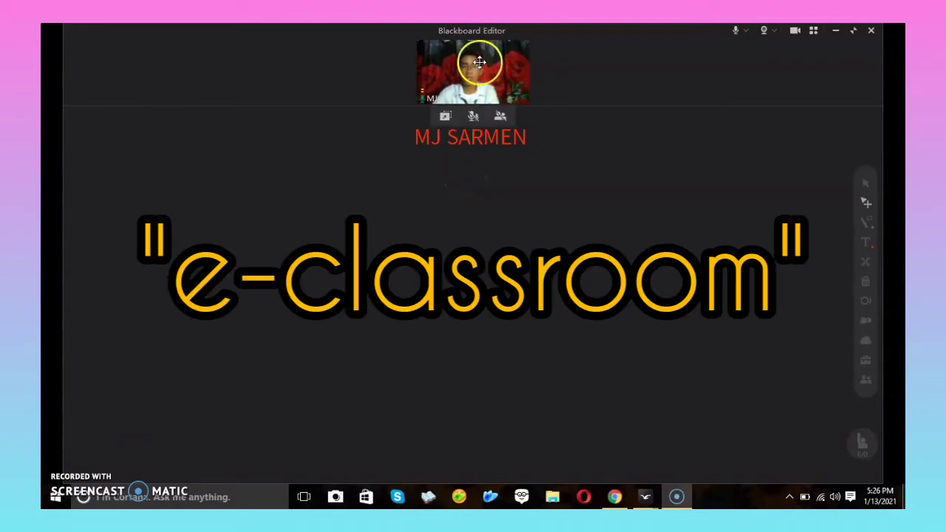
# - Move the webcam video onto the blackboard, resize it, and return it to its place above the board
pyautogui.moveTo(479, 61); pyautogui.dragTo(464, 79)
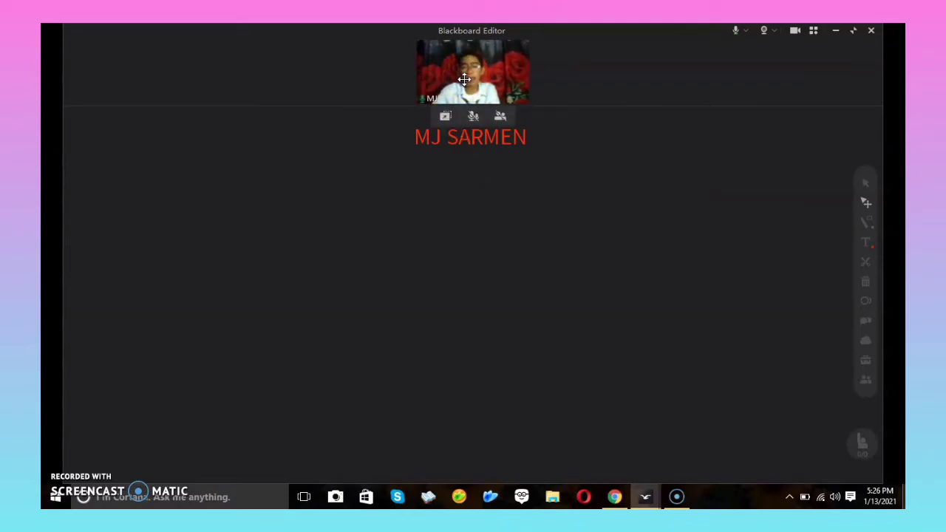
pyautogui.moveTo(464, 79); pyautogui.dragTo(359, 143)
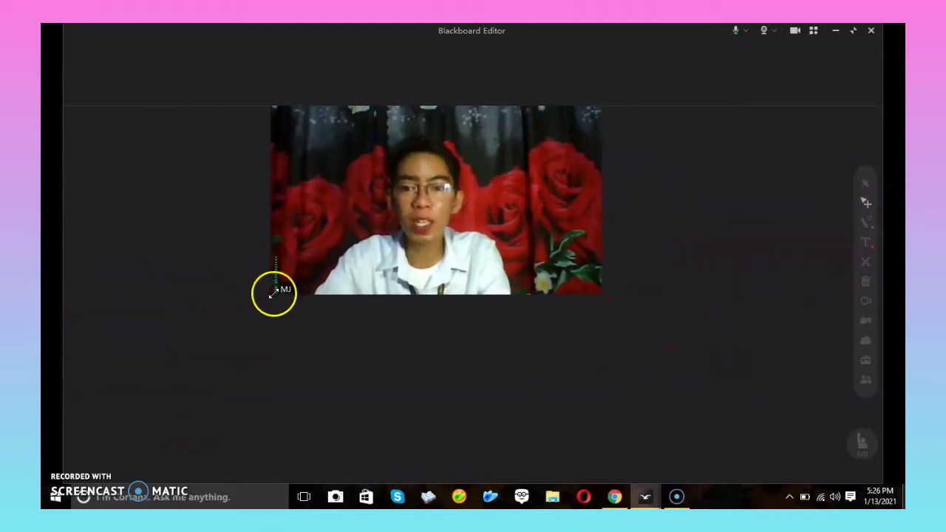
pyautogui.moveTo(273, 290); pyautogui.dragTo(350, 274)
pyautogui.moveTo(458, 163); pyautogui.dragTo(433, 85)
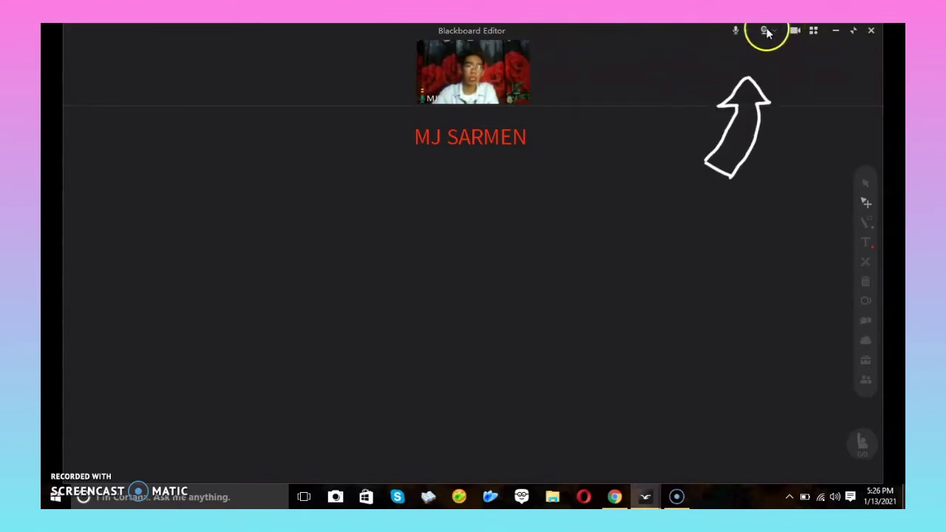
# - Review the microphone, speaker and camera device options of the Blackboard Editor
pyautogui.click(745, 30)
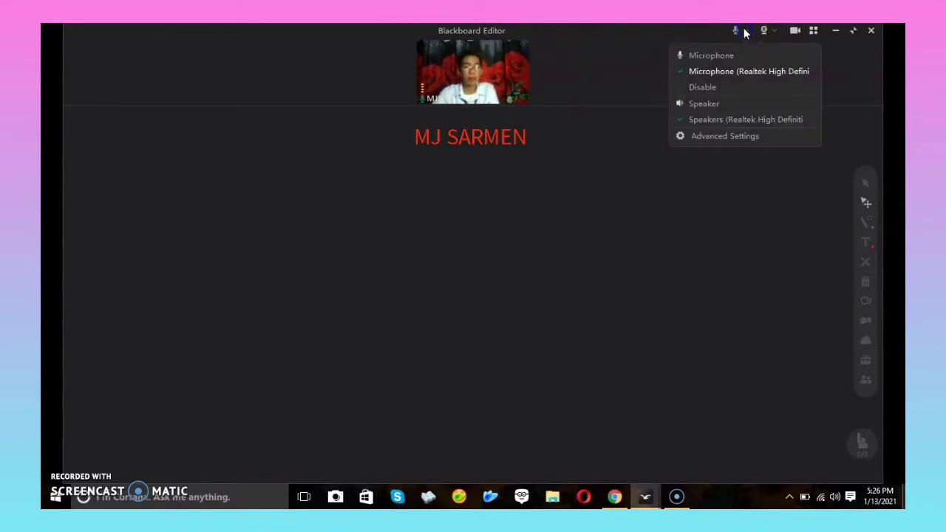
pyautogui.click(773, 29)
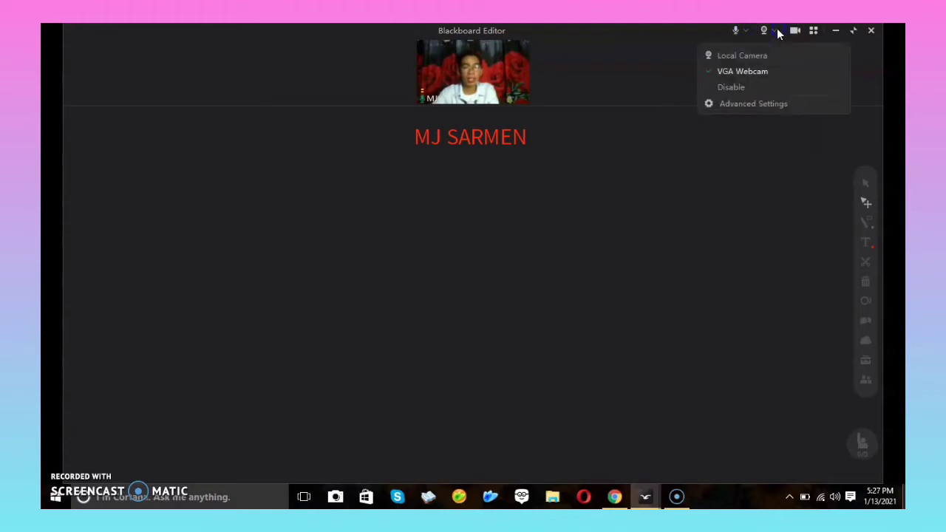
pyautogui.click(701, 89)
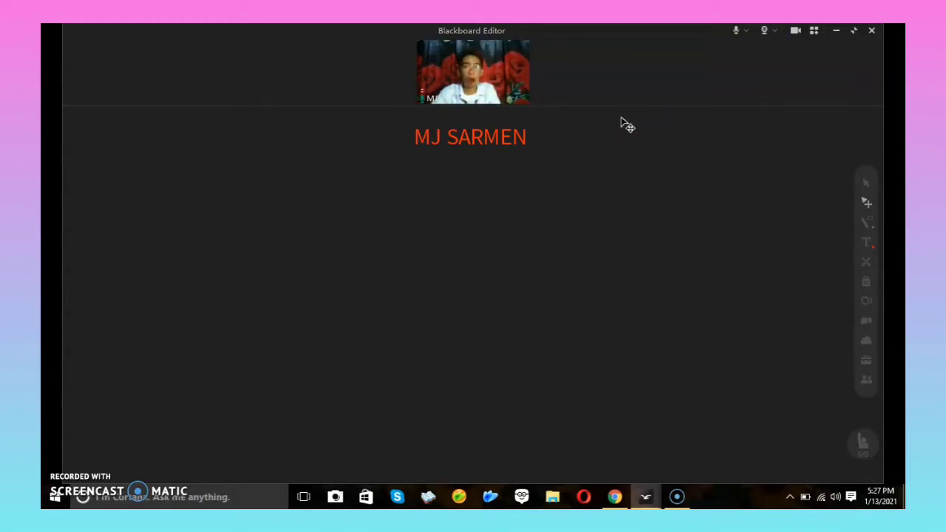
# - Try the pointer tool, and use the move tool to select the red text and shift it slightly upward
pyautogui.moveTo(870, 140); pyautogui.dragTo(879, 411)
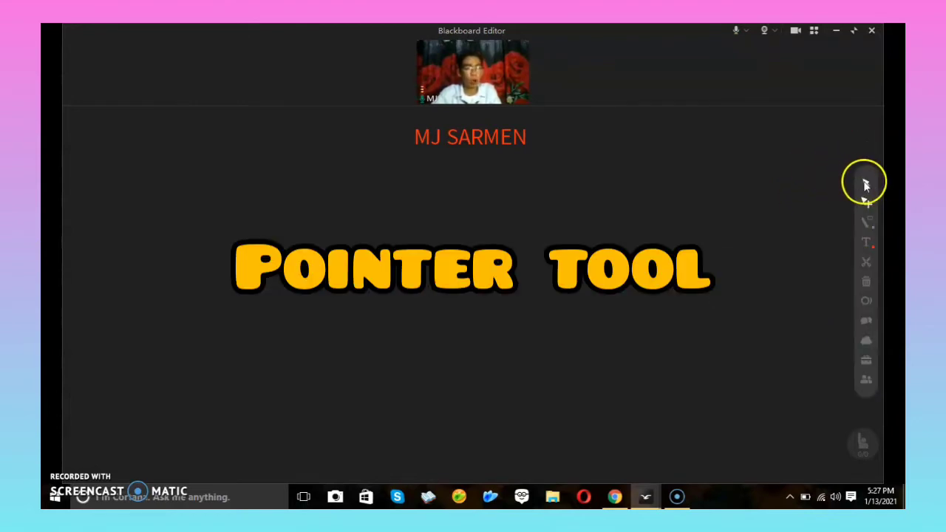
pyautogui.click(488, 252)
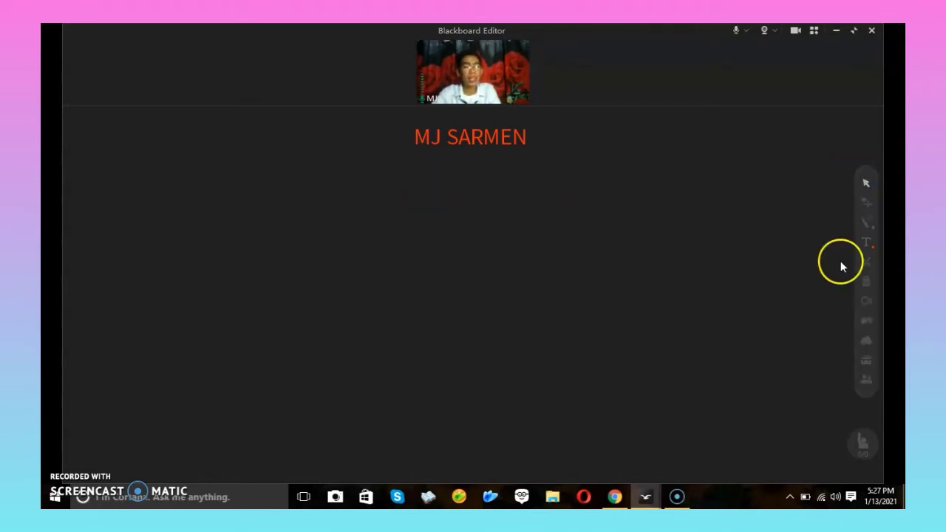
pyautogui.click(867, 203)
pyautogui.click(527, 139)
pyautogui.moveTo(527, 143); pyautogui.dragTo(508, 128)
pyautogui.click(754, 197)
pyautogui.click(865, 203)
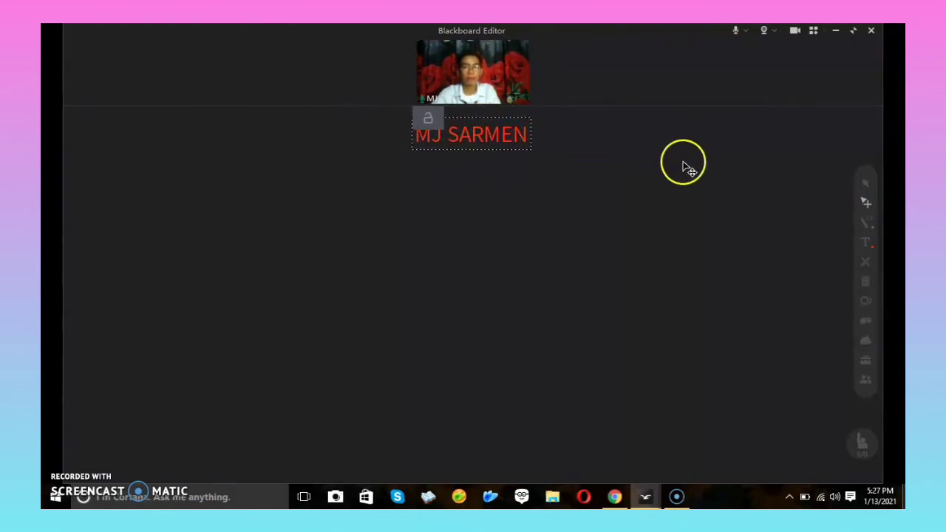
# - Draw two purple ellipses with the Paint Brush: one upper left and a wider one near the middle of the blackboard
pyautogui.click(868, 221)
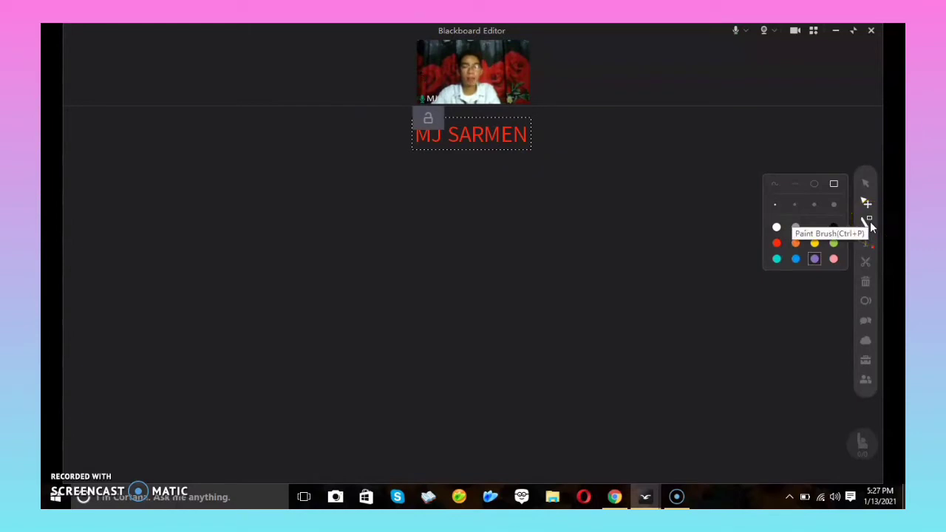
pyautogui.click(809, 186)
pyautogui.click(866, 222)
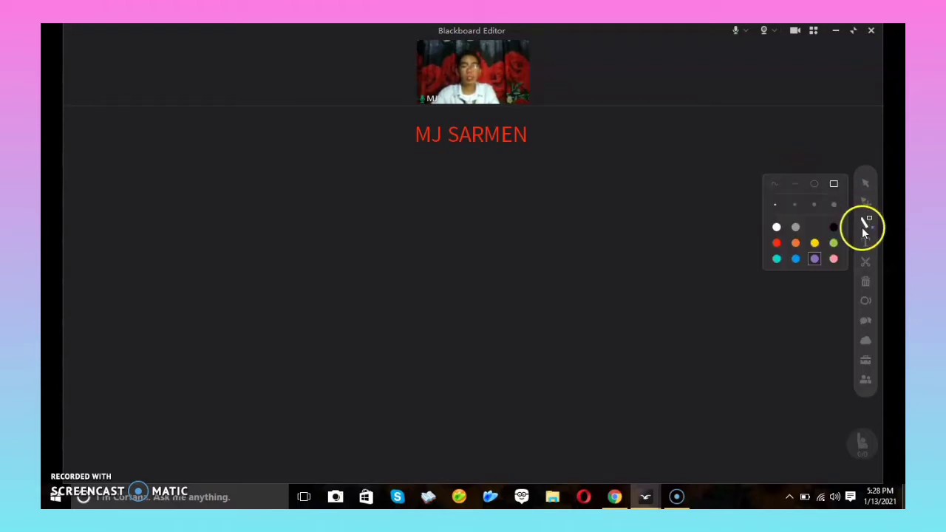
pyautogui.click(815, 184)
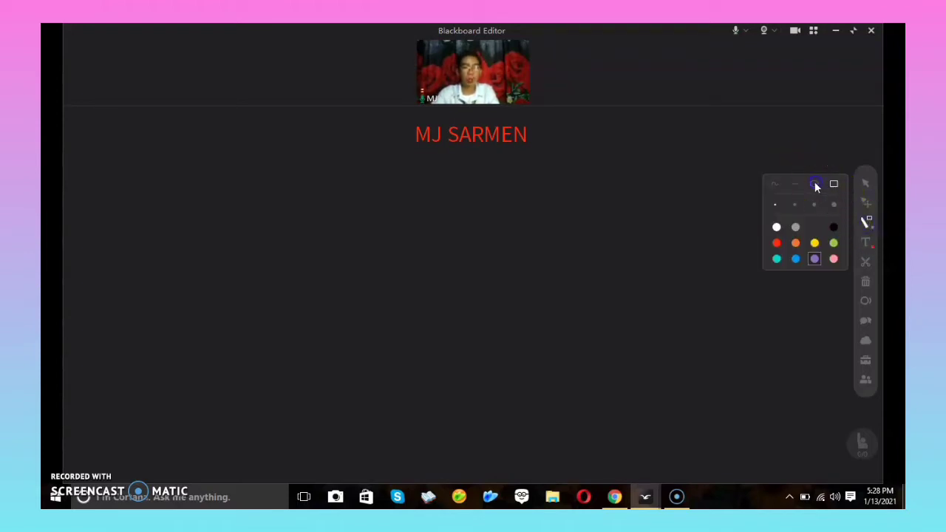
pyautogui.moveTo(242, 186); pyautogui.dragTo(302, 251)
pyautogui.moveTo(407, 296); pyautogui.dragTo(504, 363)
# - Draw two purple rectangles with the Paint Brush: a large one at upper right and a small upright one beside the wide ellipse
pyautogui.click(870, 262)
pyautogui.click(866, 222)
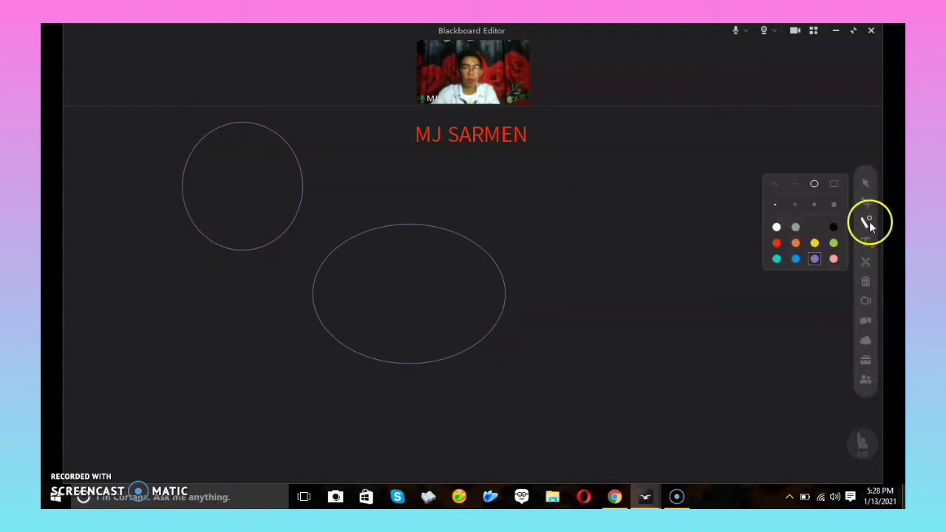
pyautogui.click(867, 222)
pyautogui.click(867, 220)
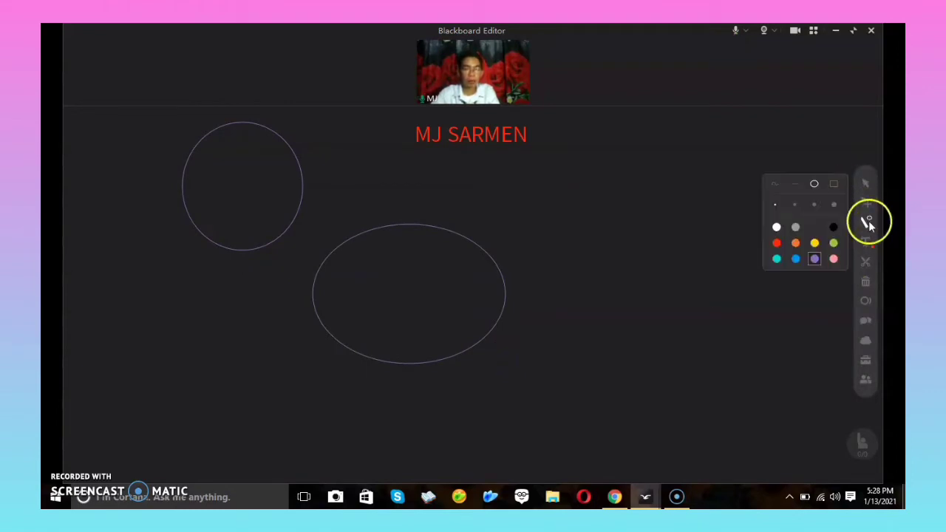
pyautogui.click(867, 222)
pyautogui.click(867, 222)
pyautogui.click(835, 184)
pyautogui.click(866, 222)
pyautogui.click(834, 184)
pyautogui.moveTo(638, 182); pyautogui.dragTo(766, 274)
pyautogui.moveTo(528, 281); pyautogui.dragTo(575, 353)
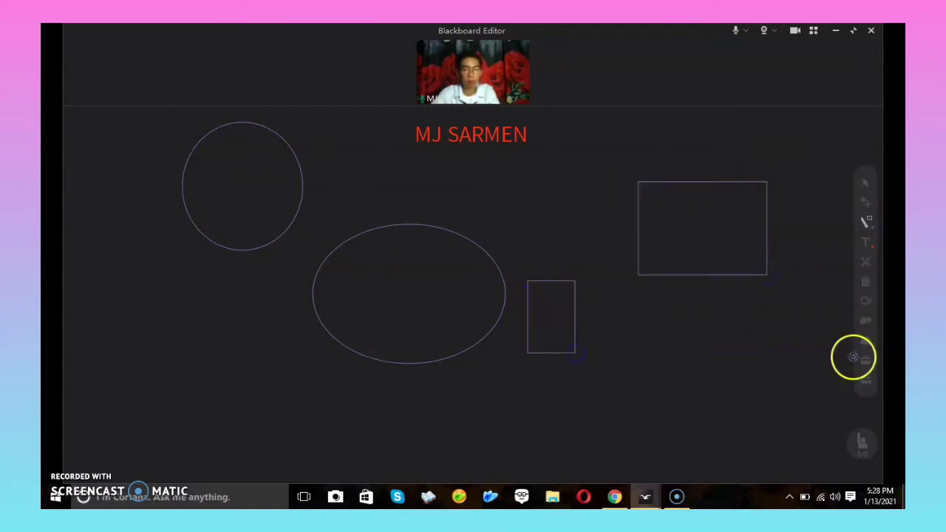
# - Set the Paint Brush colour to teal and draw three rectangles of different sizes around the small purple rectangle
pyautogui.click(868, 222)
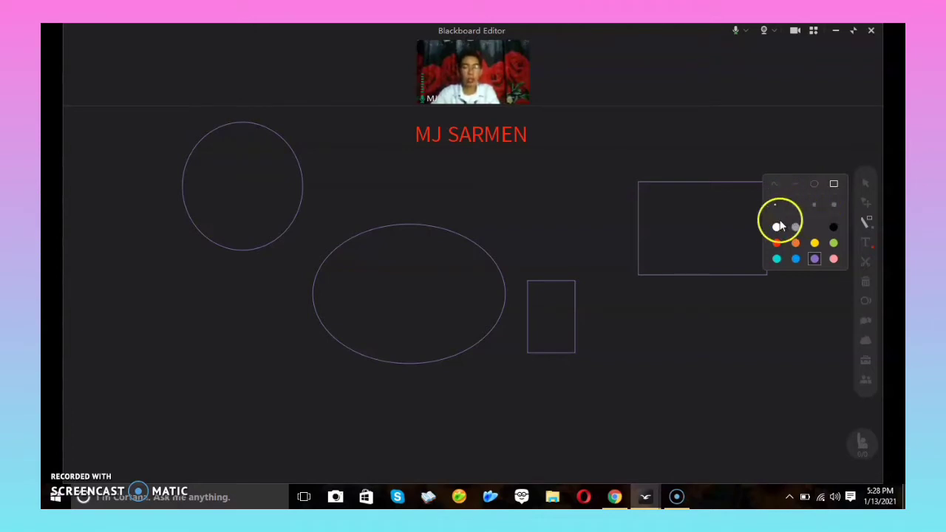
pyautogui.click(776, 256)
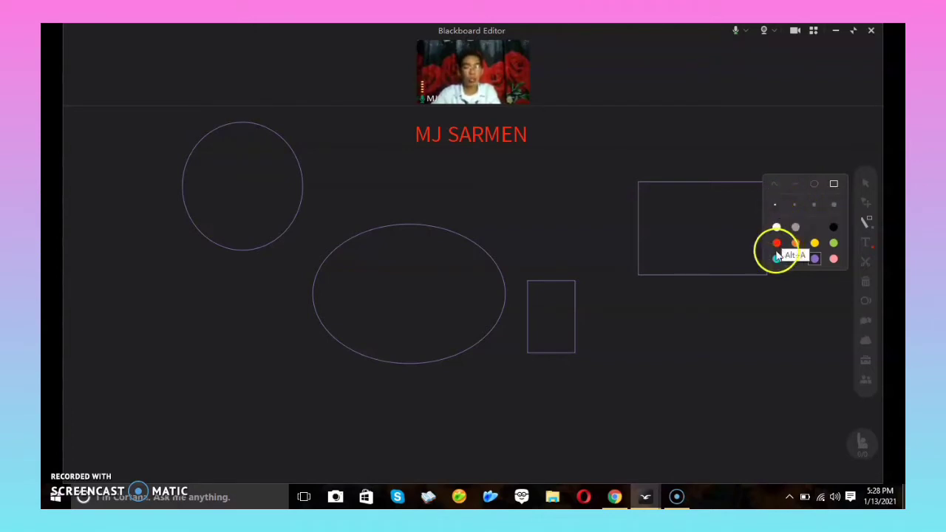
pyautogui.click(460, 211)
pyautogui.moveTo(459, 211); pyautogui.dragTo(547, 309)
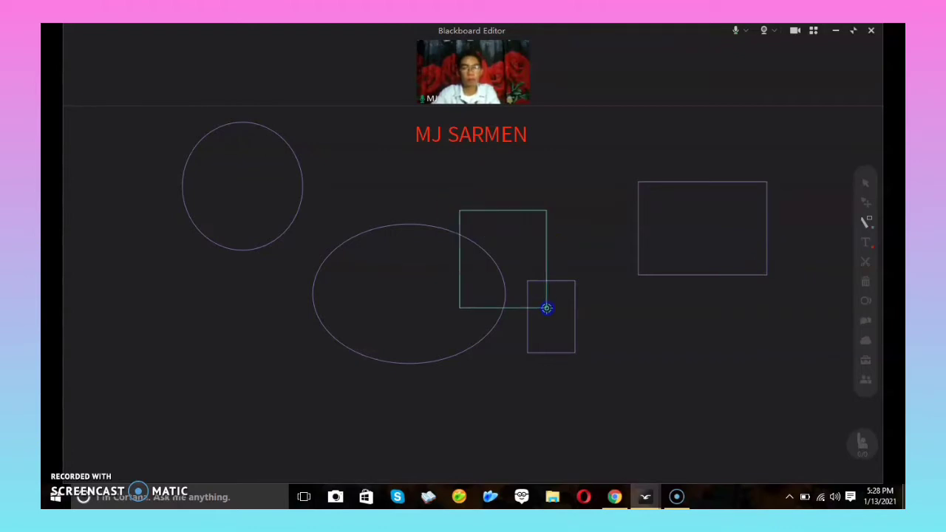
pyautogui.moveTo(510, 264)
pyautogui.mouseDown()
pyautogui.moveTo(650, 274)
pyautogui.moveTo(680, 331)
pyautogui.mouseUp()
pyautogui.moveTo(572, 201)
pyautogui.mouseDown()
pyautogui.moveTo(593, 209)
pyautogui.moveTo(600, 255)
pyautogui.mouseUp()
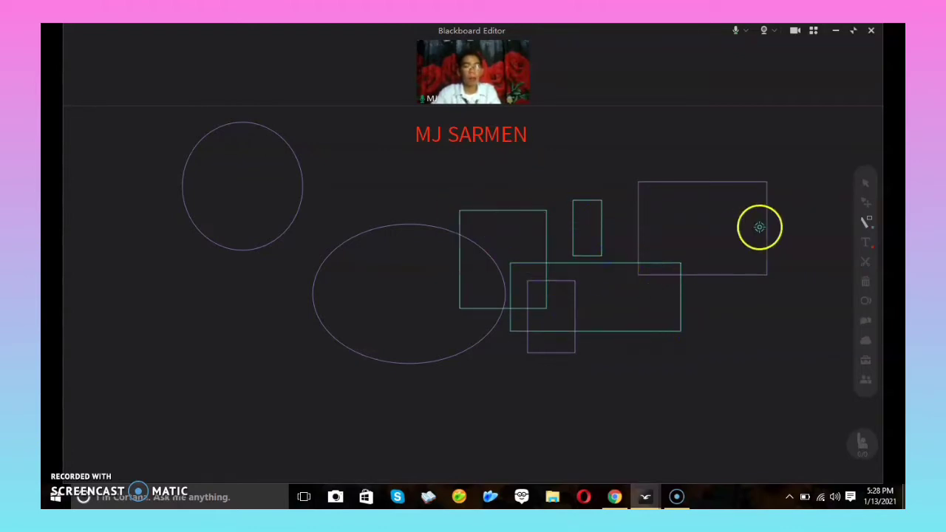
# - Add the red text "Hellooooooooo" in the second-smallest text size below the upper-left ellipse
pyautogui.click(866, 243)
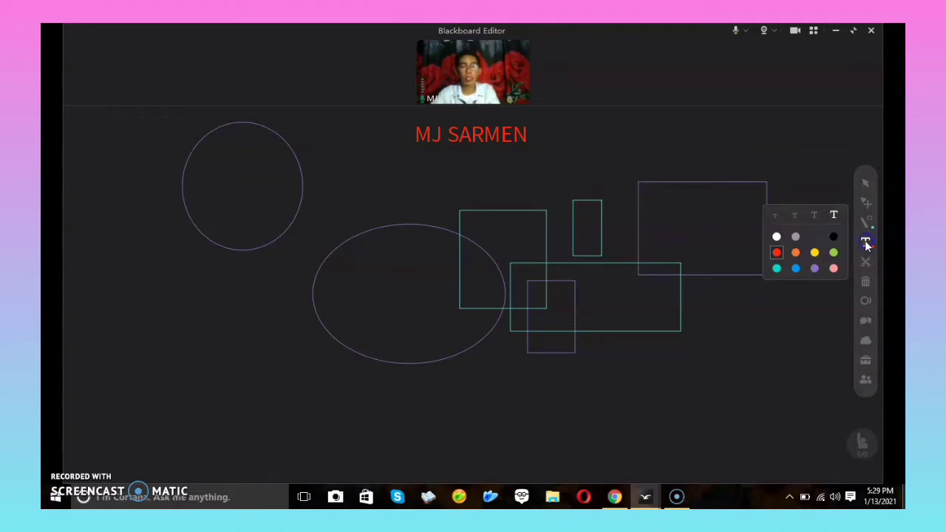
pyautogui.click(795, 214)
pyautogui.click(159, 277)
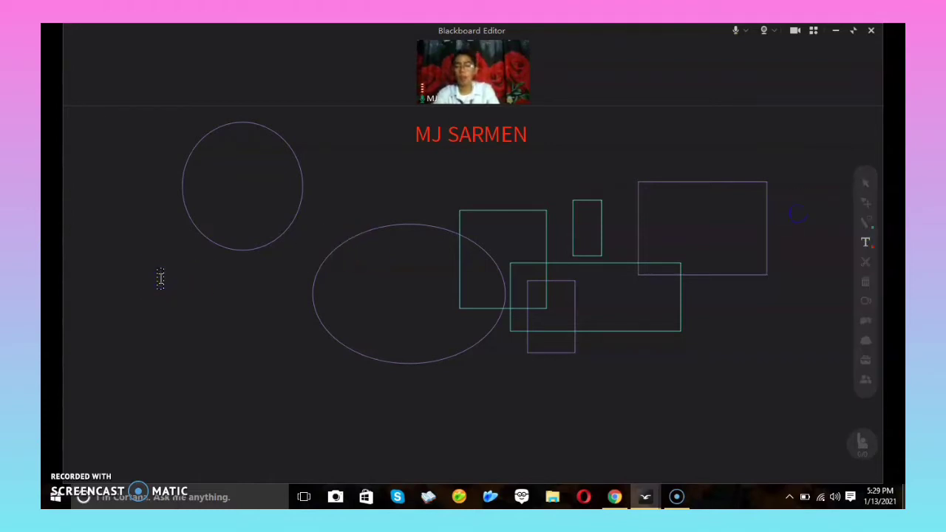
pyautogui.write('Hellooooooooo')
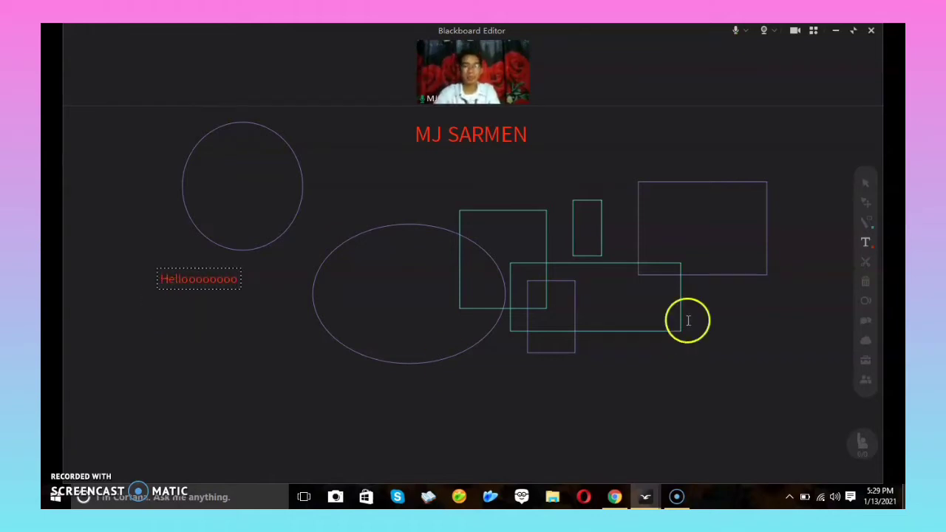
# - Insert a full-screen screenshot on the blackboard, shrink and reposition it, and remove it again
pyautogui.click(866, 264)
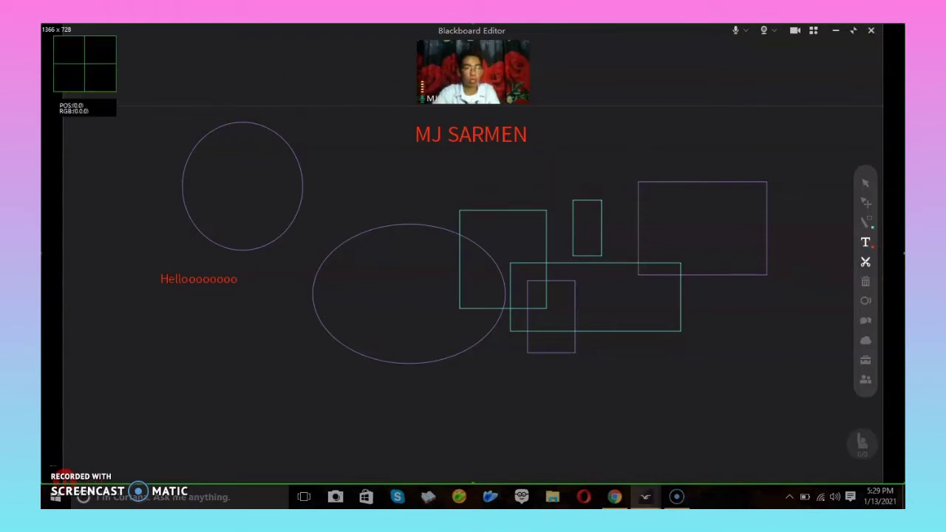
pyautogui.click(77, 95)
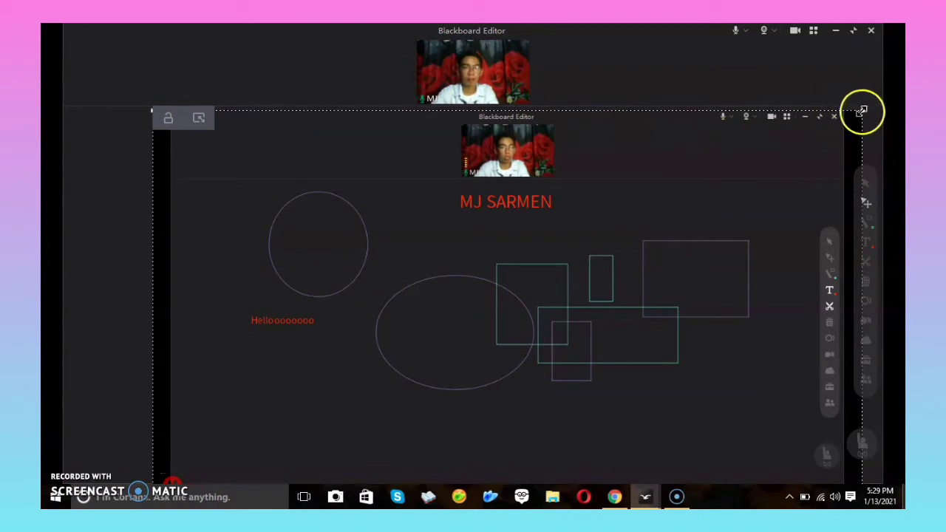
pyautogui.moveTo(859, 111); pyautogui.dragTo(562, 211)
pyautogui.moveTo(500, 327); pyautogui.dragTo(437, 222)
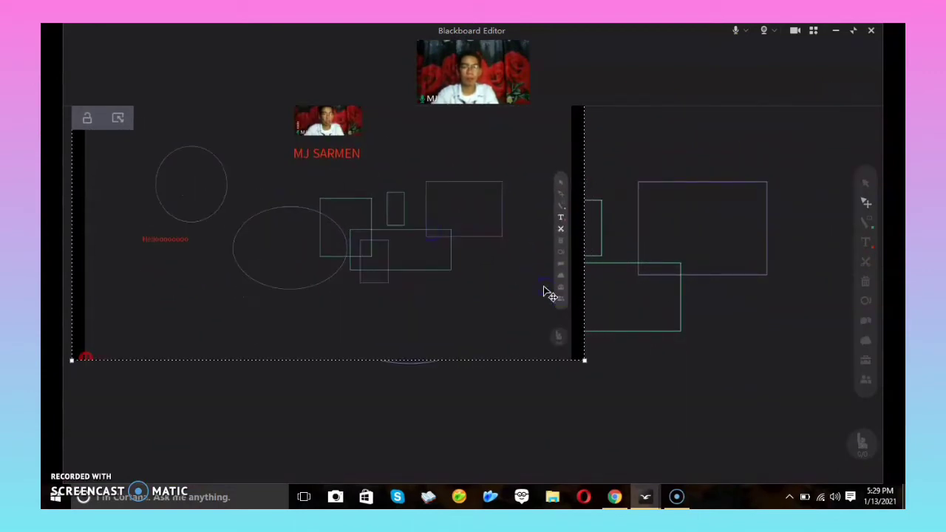
pyautogui.click(824, 287)
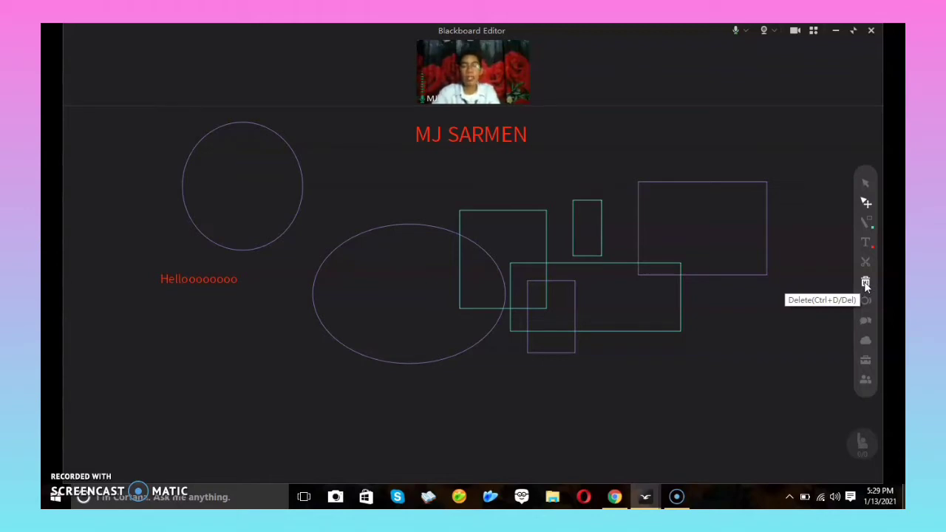
# - Delete both purple ellipses and the large purple rectangle together in one multiple selection
pyautogui.click(234, 214)
pyautogui.keyDown('shift'); pyautogui.click(385, 279); pyautogui.keyUp('shift')
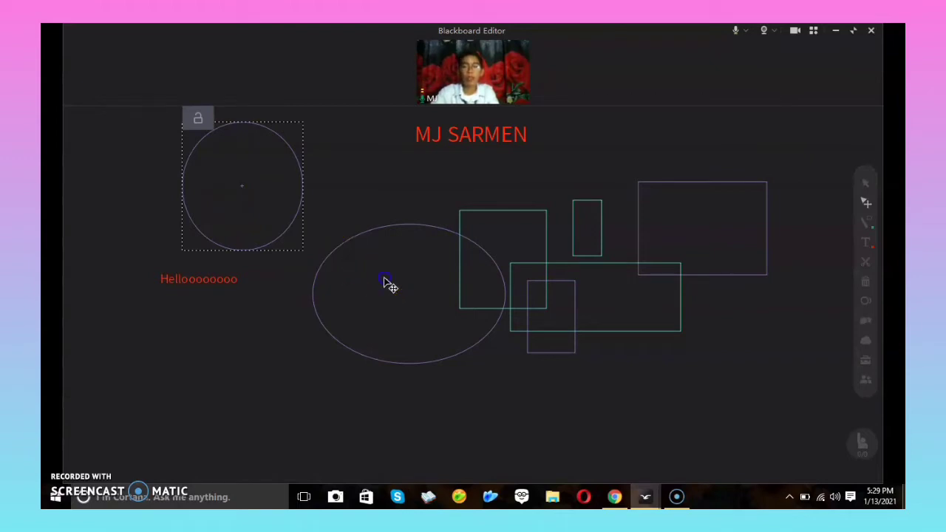
pyautogui.keyDown('shift'); pyautogui.click(668, 244); pyautogui.keyUp('shift')
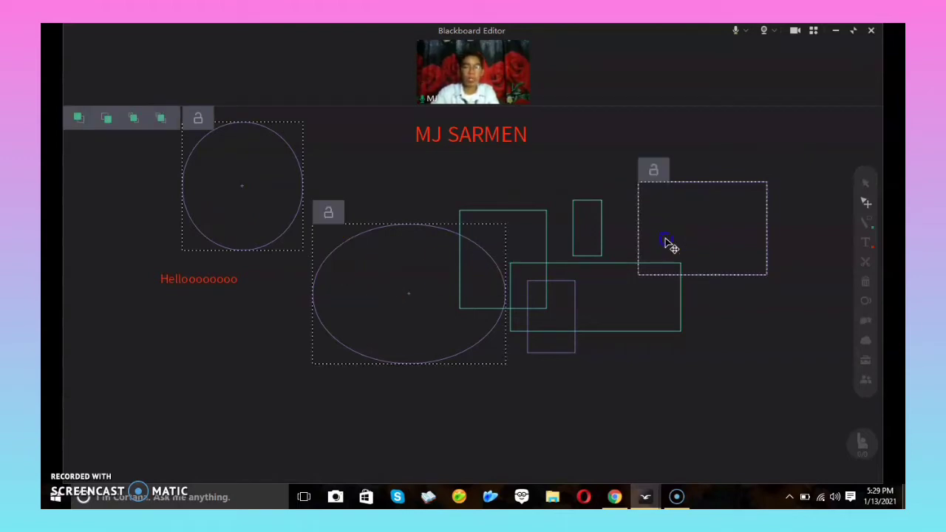
pyautogui.click(866, 283)
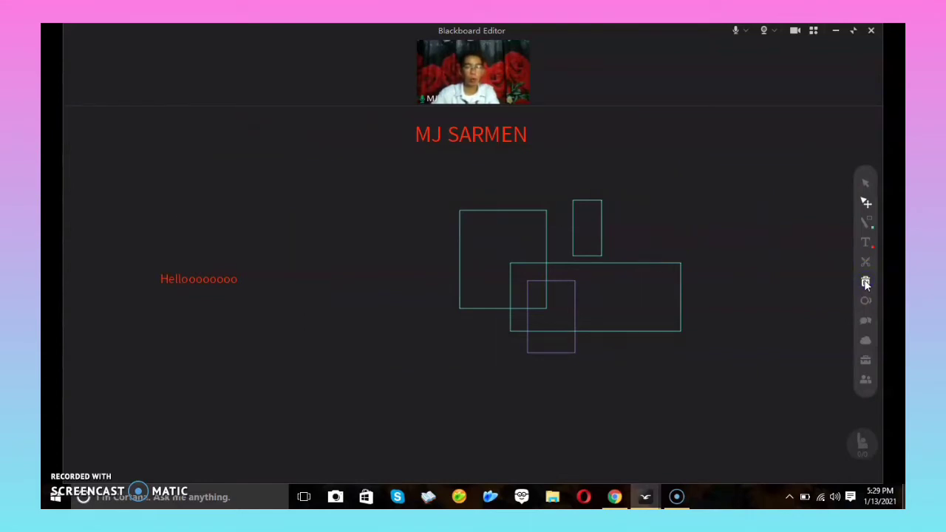
pyautogui.click(866, 285)
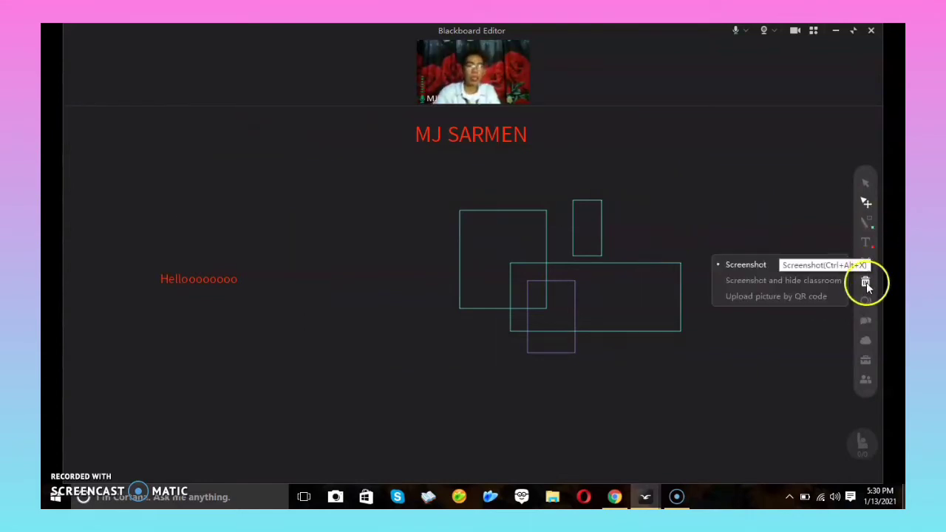
# - Turn on the laser pen, and send the message "Hello Class" in the class chat
pyautogui.click(866, 301)
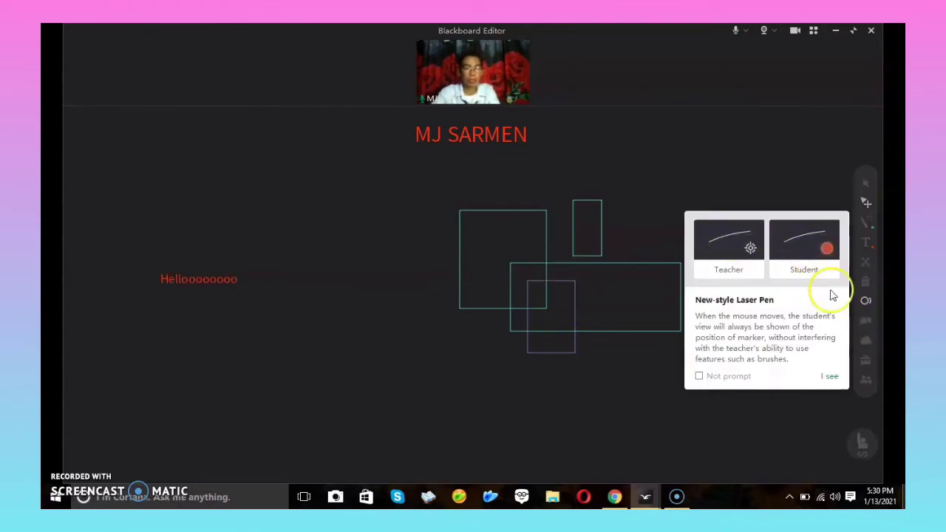
pyautogui.click(866, 323)
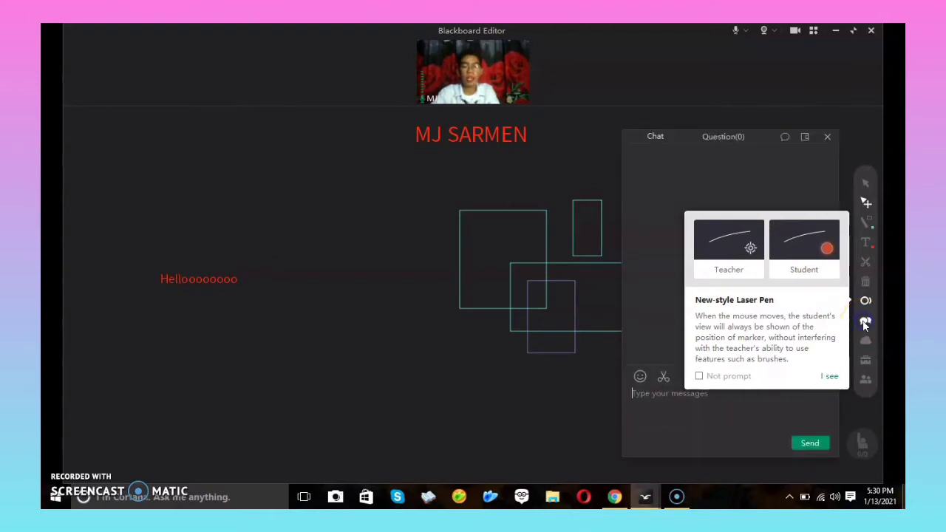
pyautogui.click(672, 385)
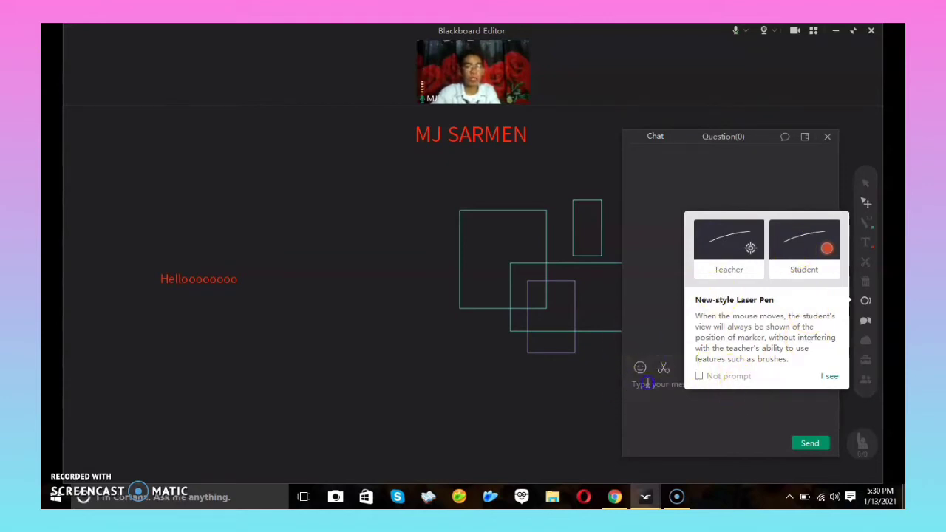
pyautogui.write('Hello Class')
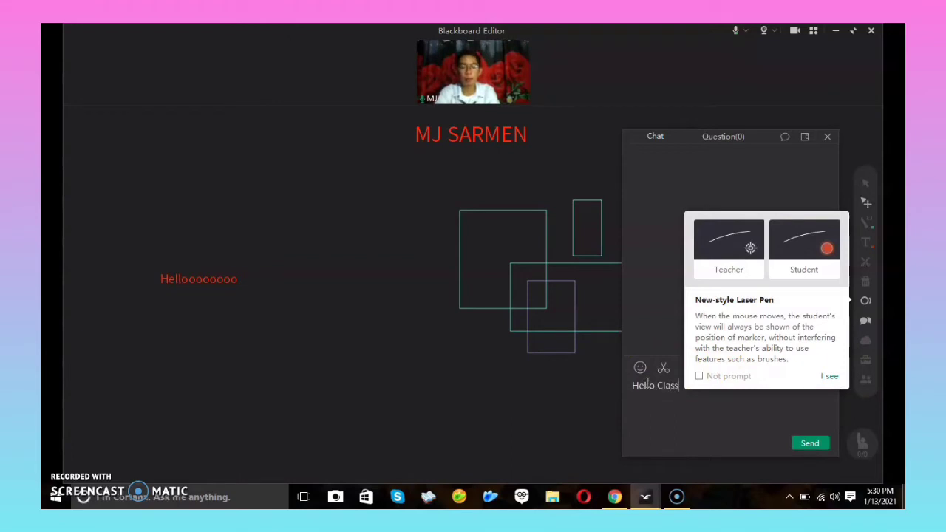
pyautogui.press('Return')
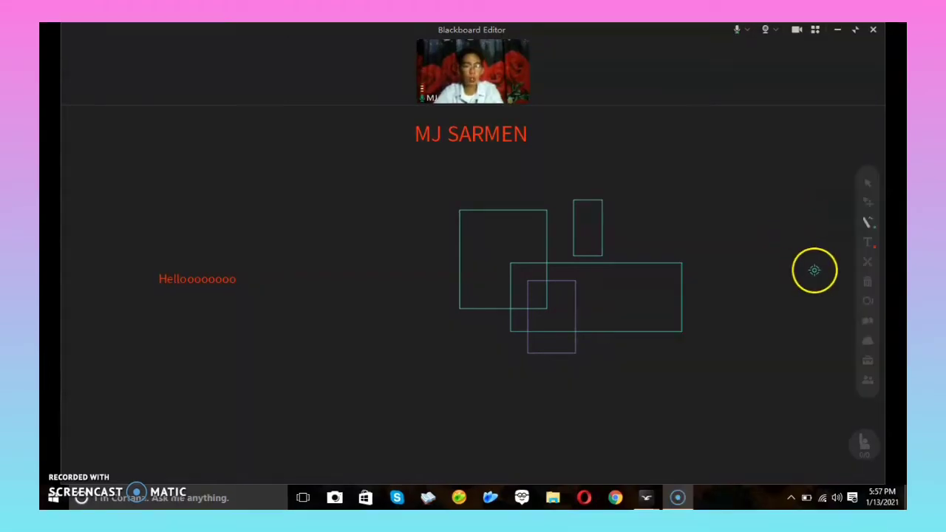
# - Examine the Courseware Bank files in My Drive, and close the drive window
pyautogui.click(868, 342)
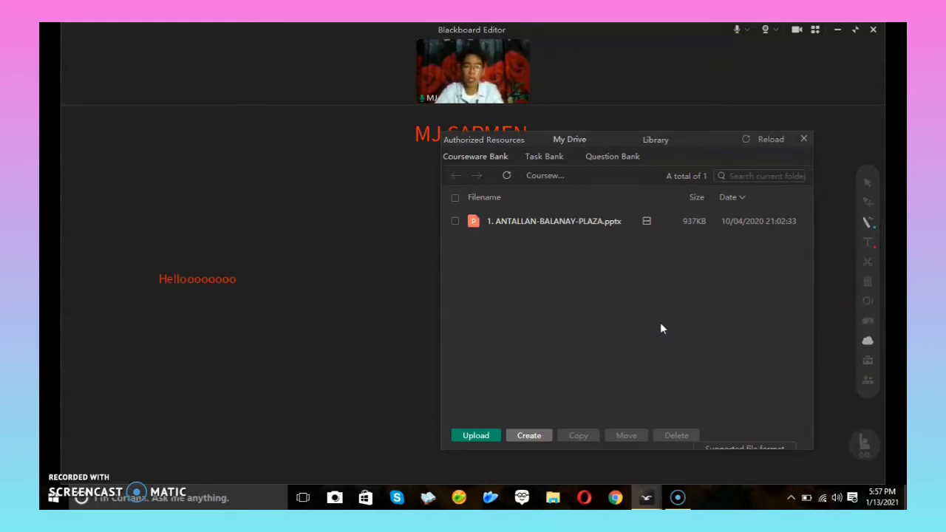
pyautogui.click(650, 280)
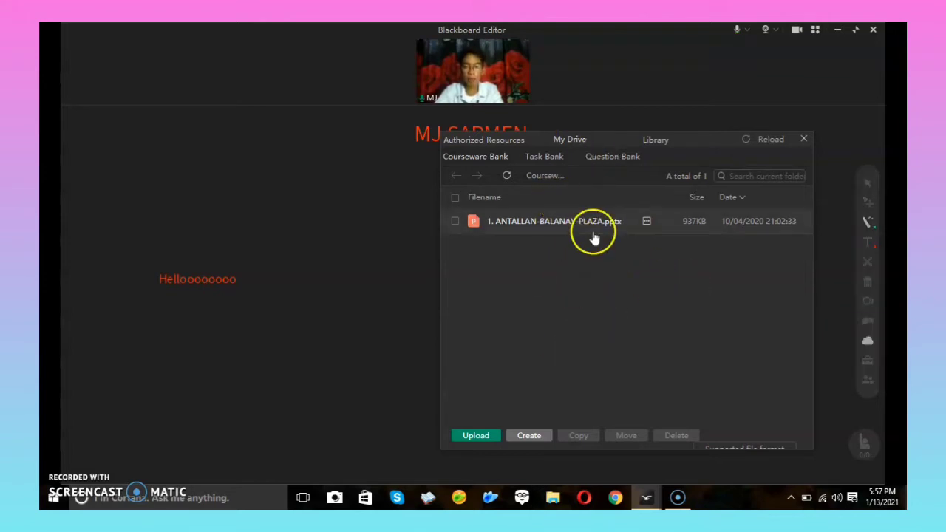
pyautogui.click(804, 139)
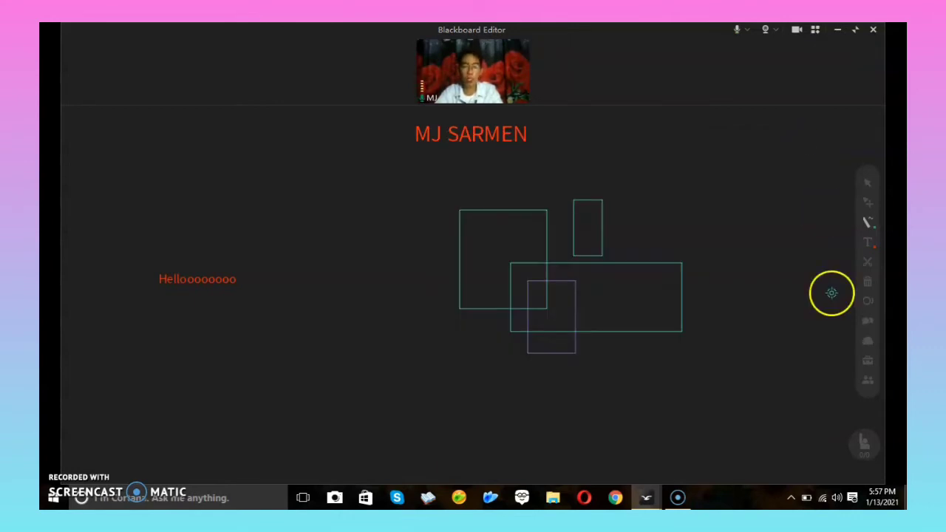
# - Review the toolbox options, and draw a freehand teal looping curve across the blackboard
pyautogui.click(868, 360)
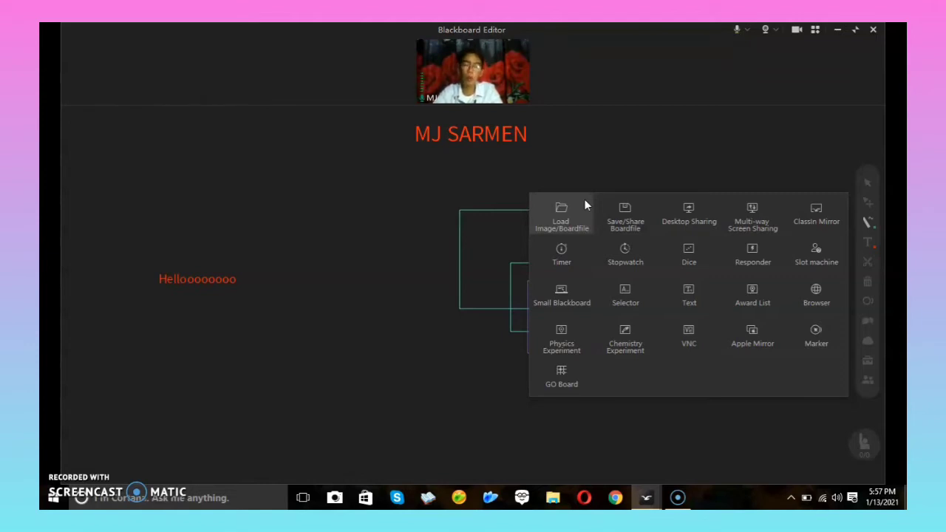
pyautogui.click(604, 111)
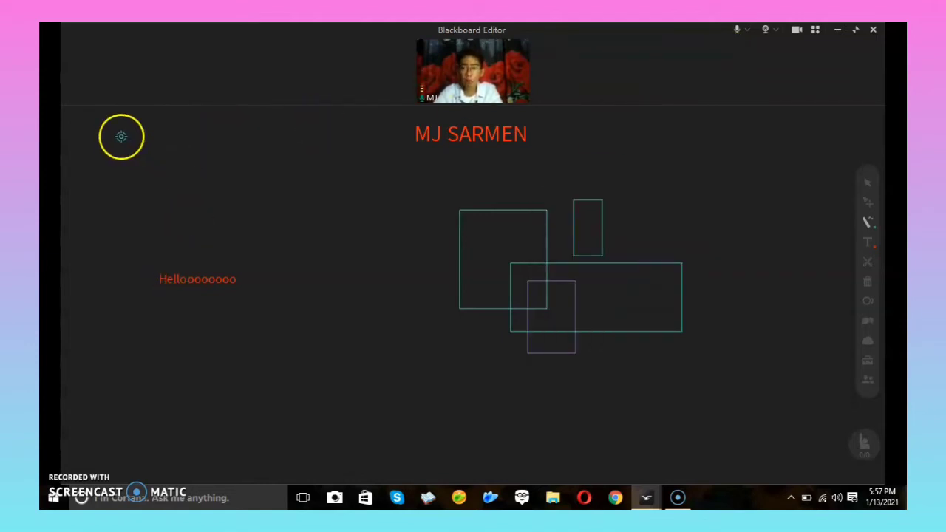
pyautogui.moveTo(122, 137)
pyautogui.mouseDown()
pyautogui.moveTo(462, 323)
pyautogui.moveTo(338, 286)
pyautogui.moveTo(570, 387)
pyautogui.mouseUp()
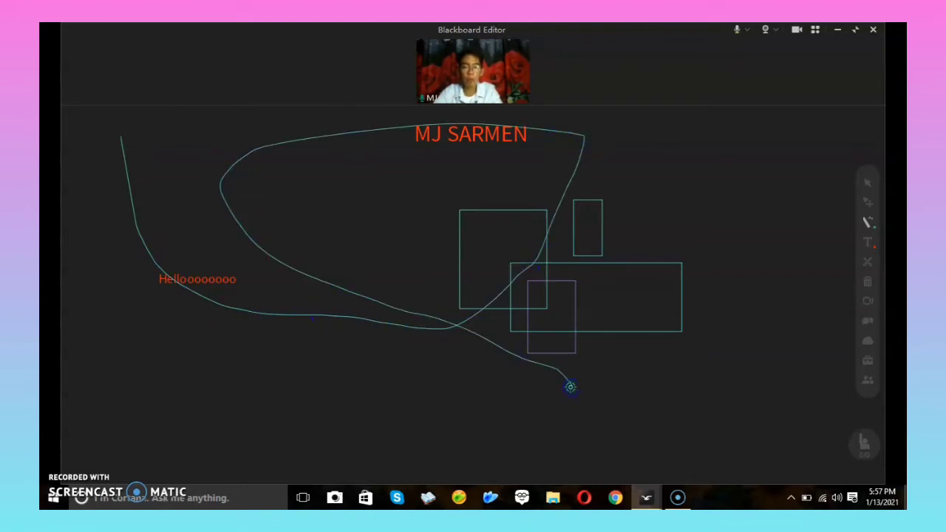
# - Start sharing the desktop content with the Desktop Sharing tool
pyautogui.click(868, 361)
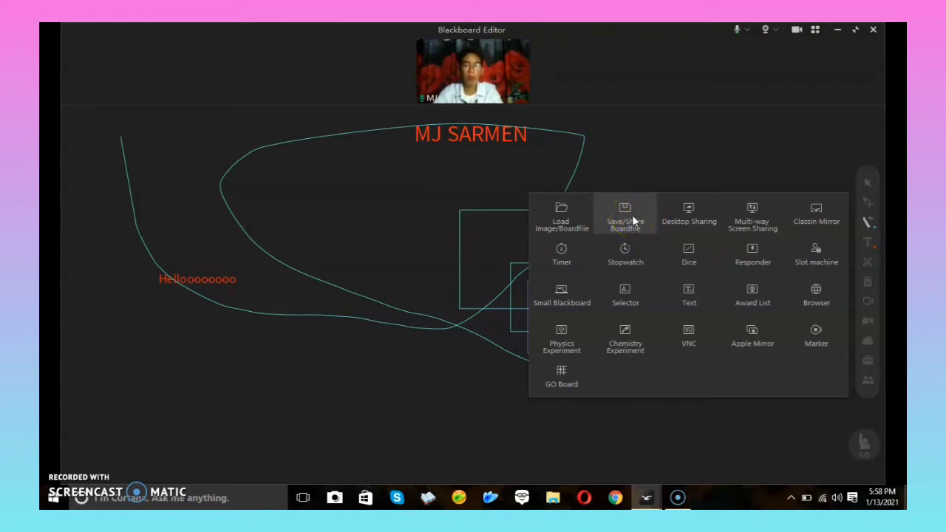
pyautogui.click(679, 224)
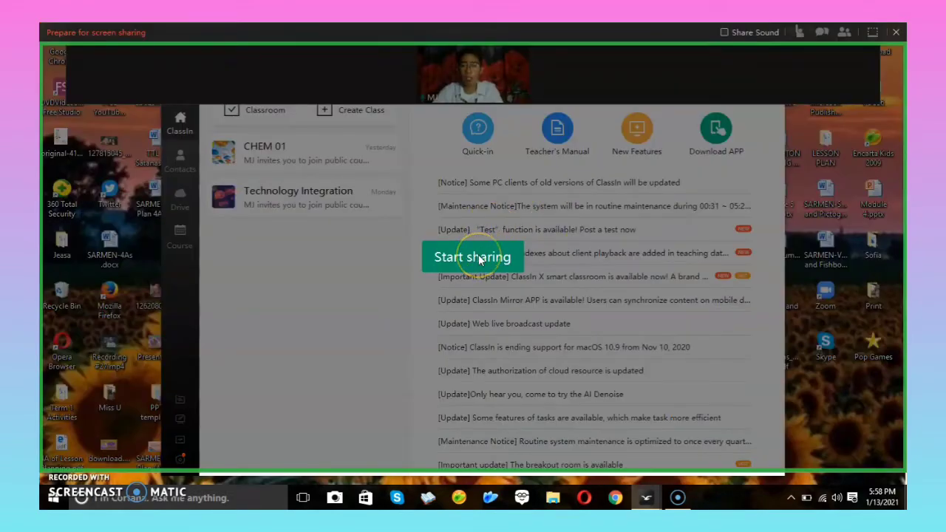
pyautogui.click(479, 257)
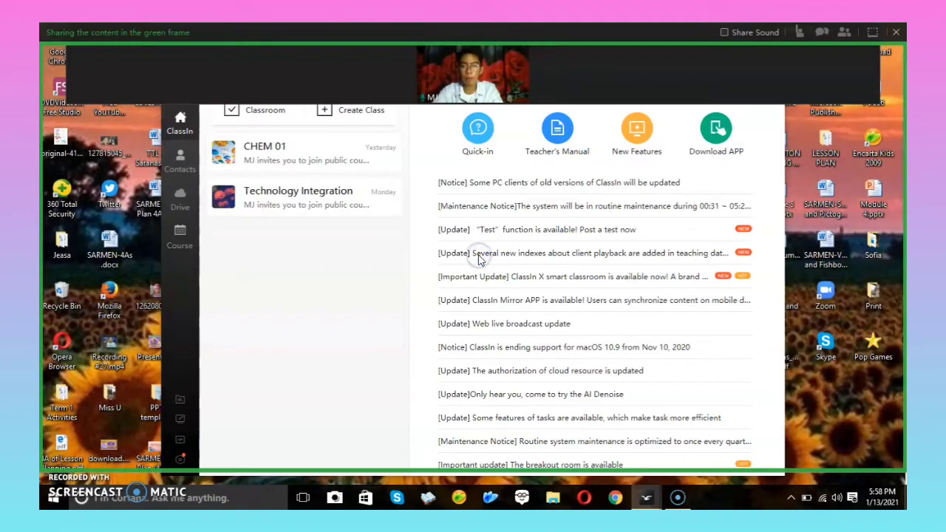
# - Stop the desktop sharing, and open the Multi-way Screen Sharing options from the teaching tools
pyautogui.click(898, 34)
pyautogui.click(669, 217)
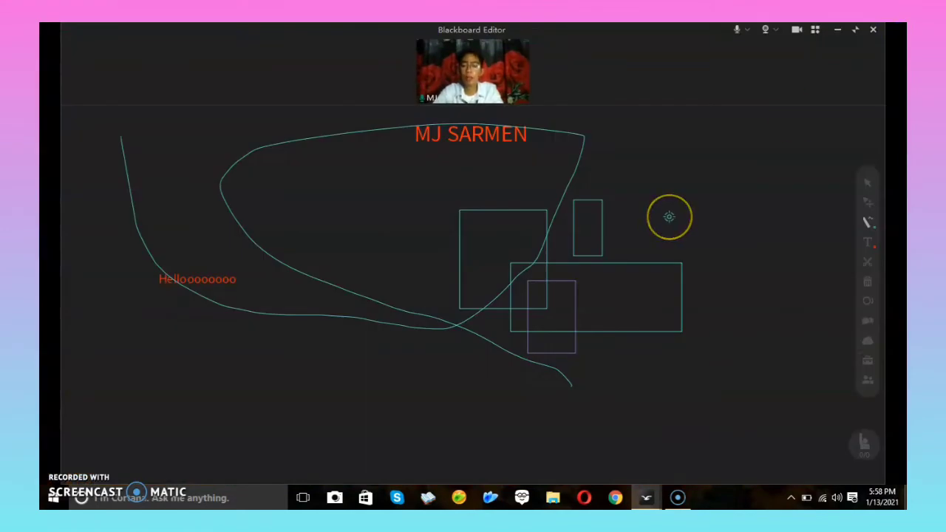
pyautogui.click(867, 358)
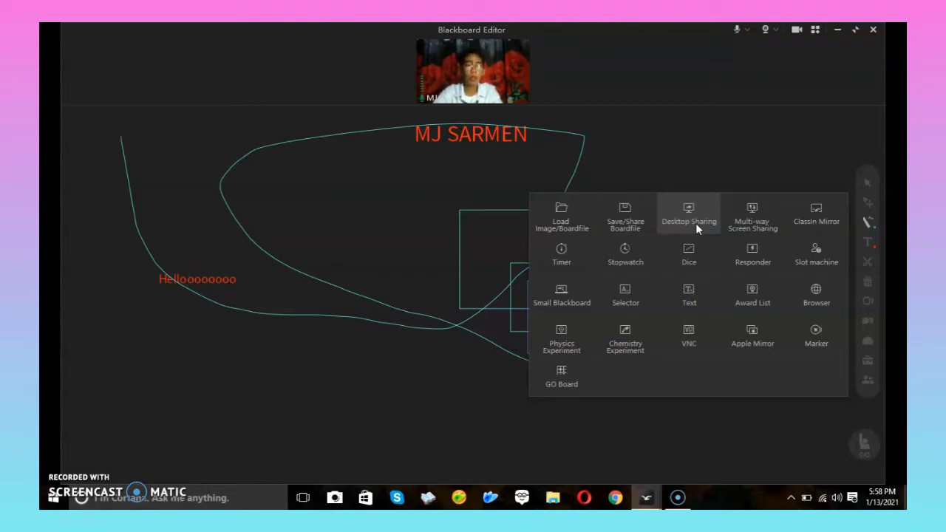
pyautogui.click(764, 223)
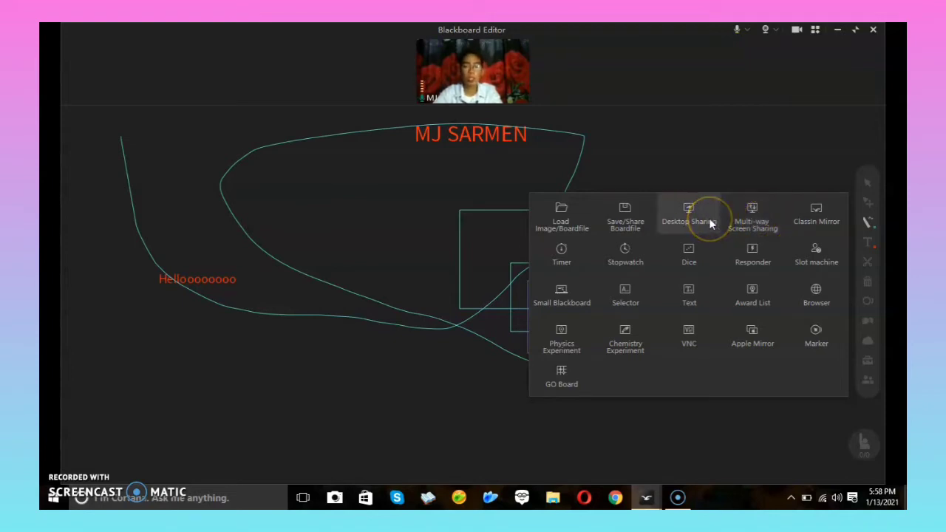
pyautogui.click(762, 224)
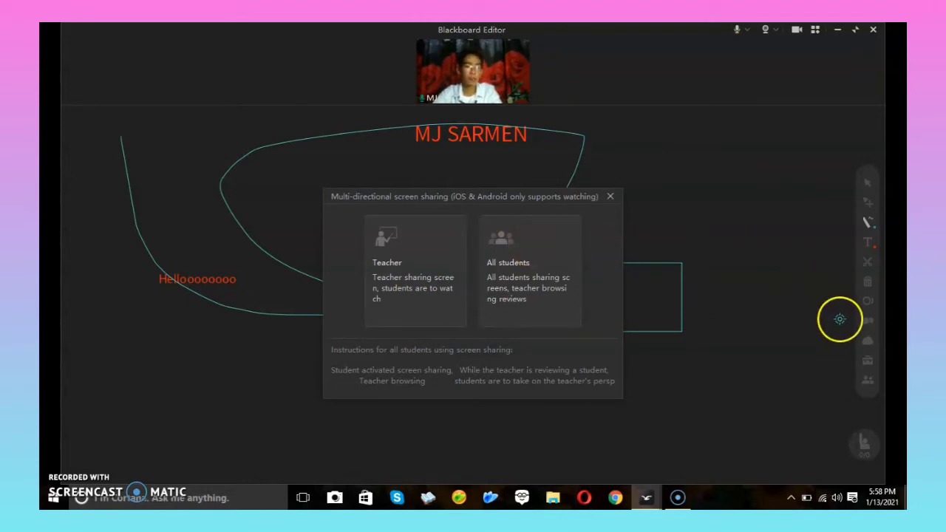
# - Add a Timer to the blackboard, close the multi-directional screen sharing dialog, and shift the timer slightly toward the board's upper-left corner
pyautogui.click(870, 362)
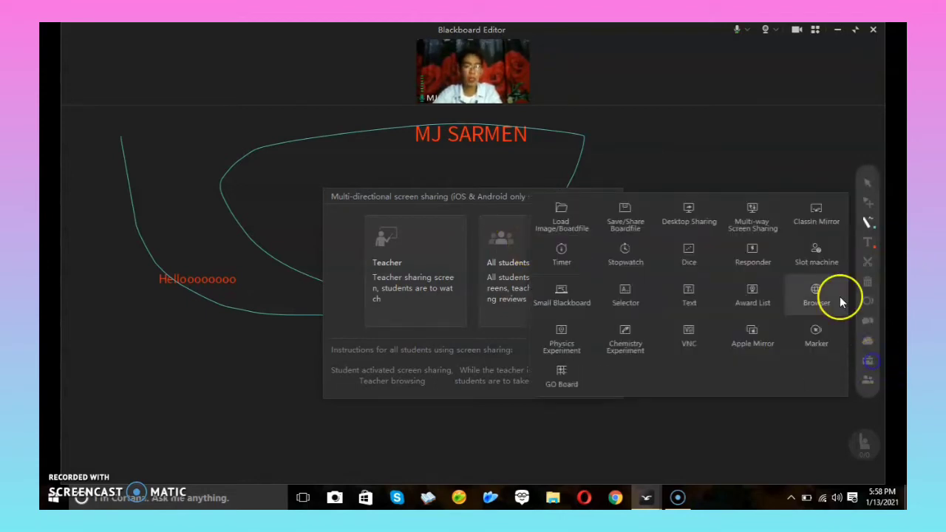
pyautogui.click(817, 214)
pyautogui.click(868, 361)
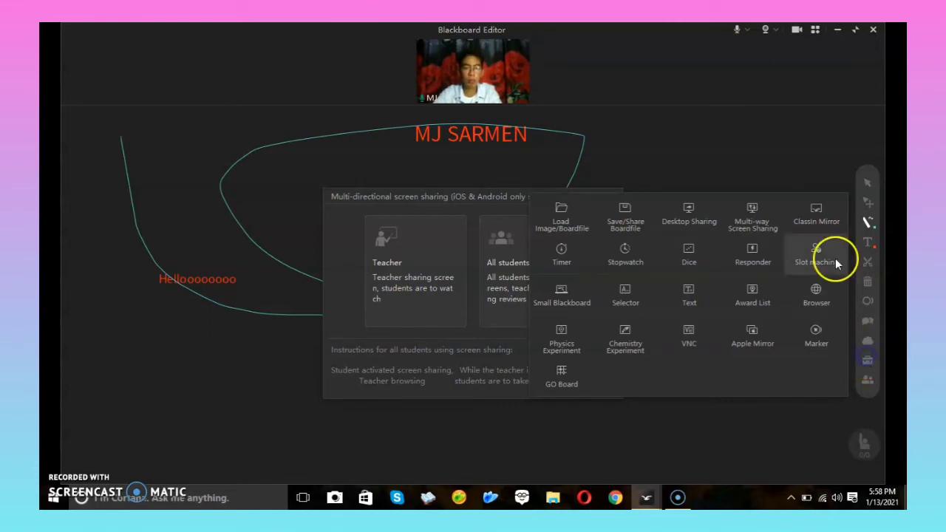
pyautogui.click(563, 255)
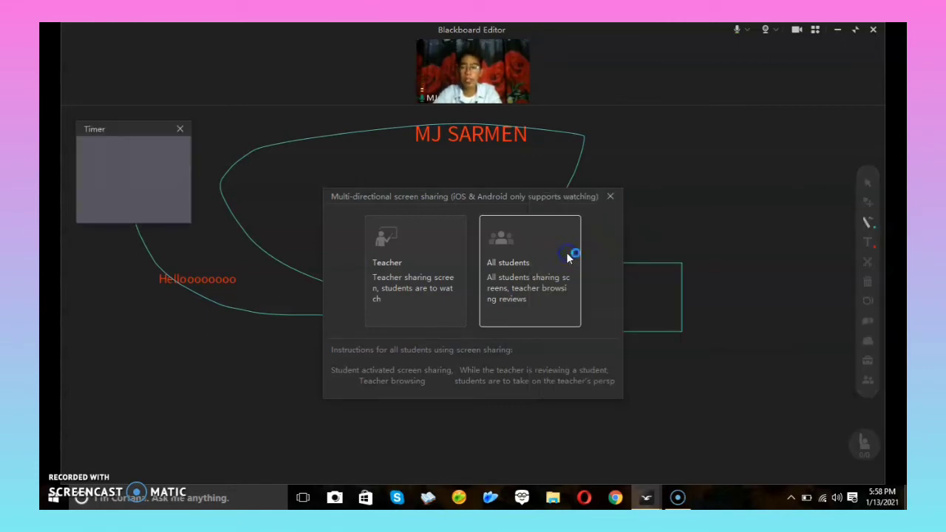
pyautogui.click(610, 197)
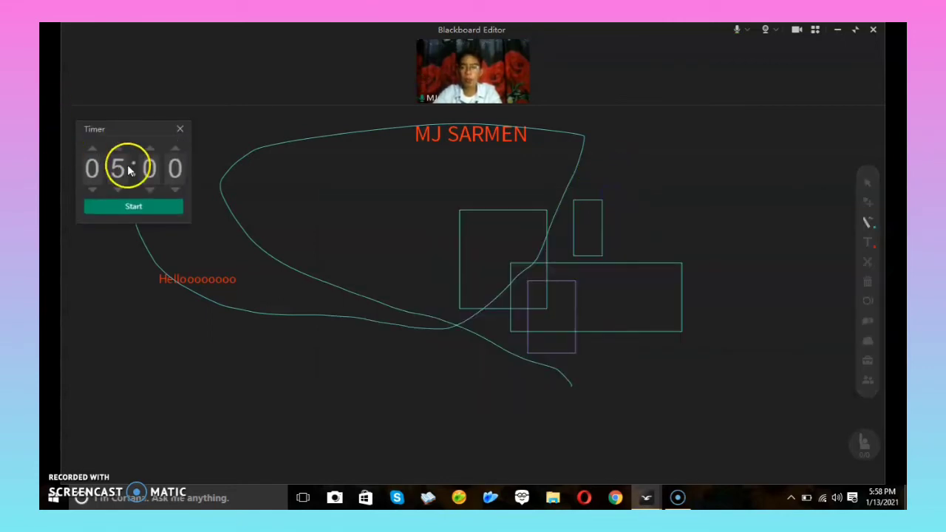
pyautogui.moveTo(126, 134); pyautogui.dragTo(117, 128)
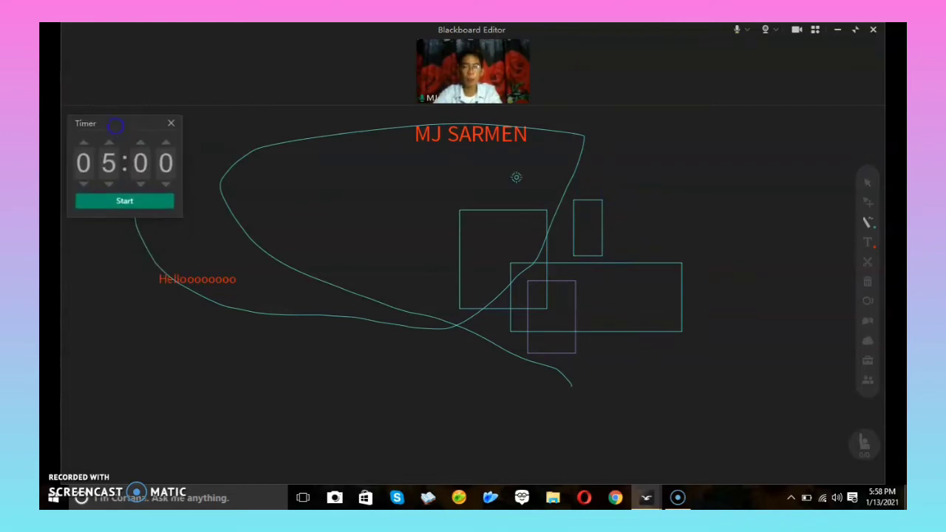
# - Add a Stopwatch to the blackboard and start it running
pyautogui.click(867, 360)
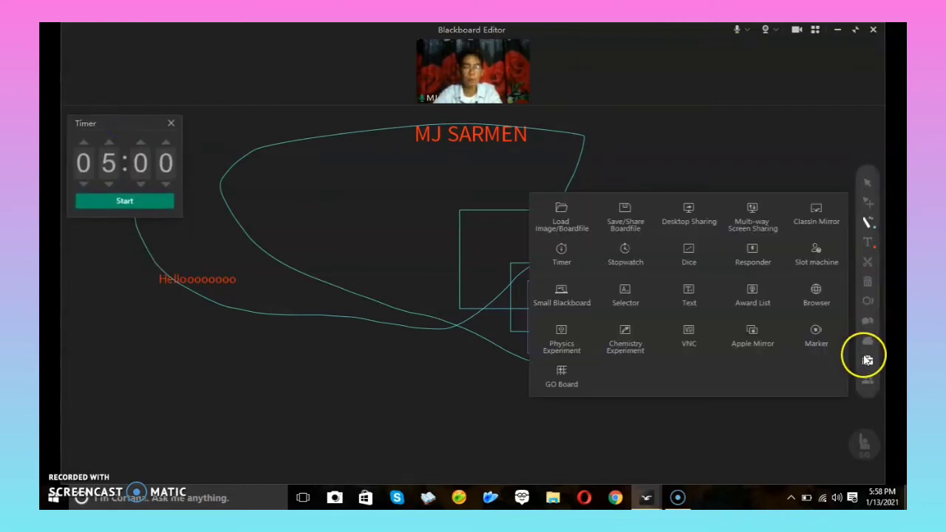
pyautogui.click(626, 253)
pyautogui.click(170, 206)
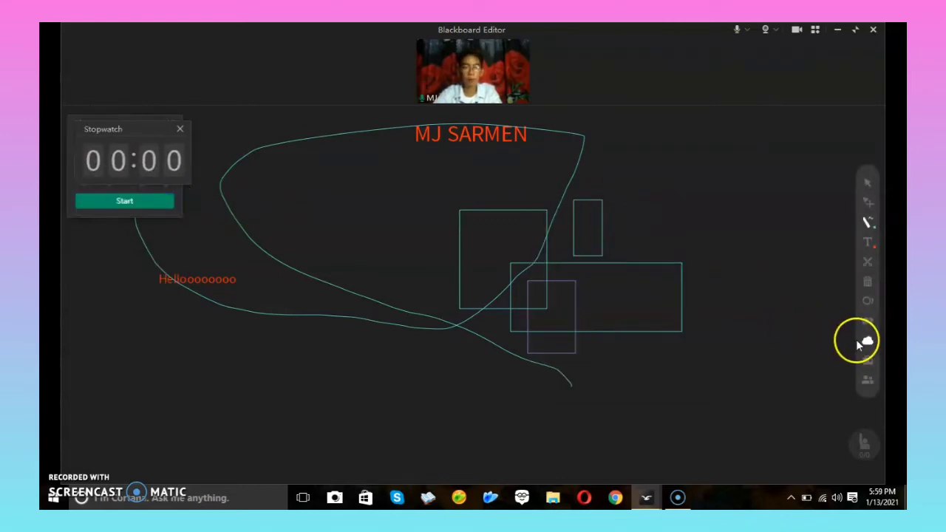
# - Add the Dice tool to the blackboard and roll the die
pyautogui.click(867, 360)
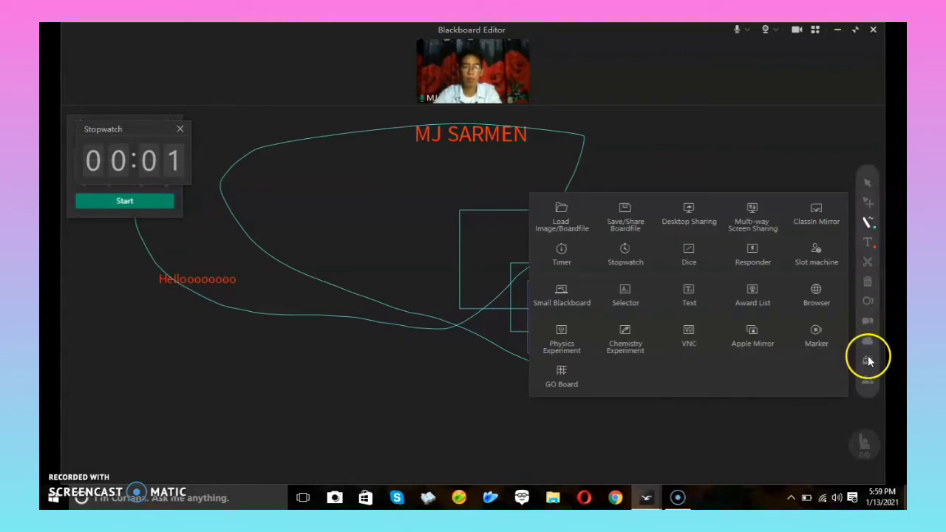
pyautogui.click(703, 254)
pyautogui.click(478, 323)
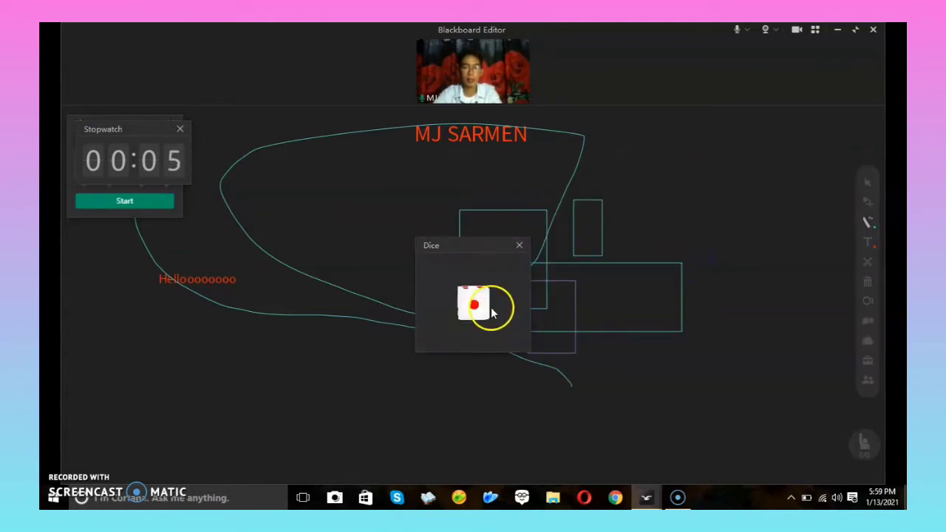
# - Open the Slot Machine and spin it for All Students
pyautogui.click(869, 359)
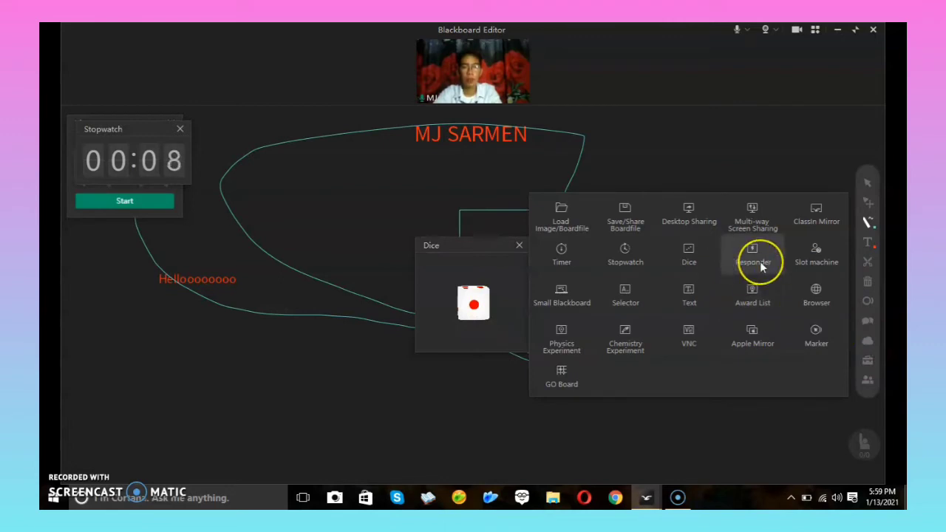
pyautogui.click(817, 258)
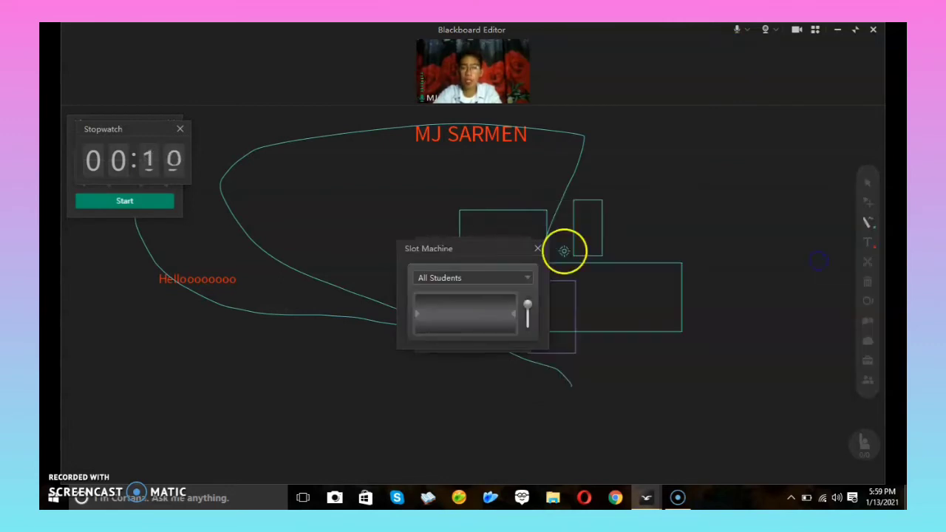
pyautogui.click(527, 309)
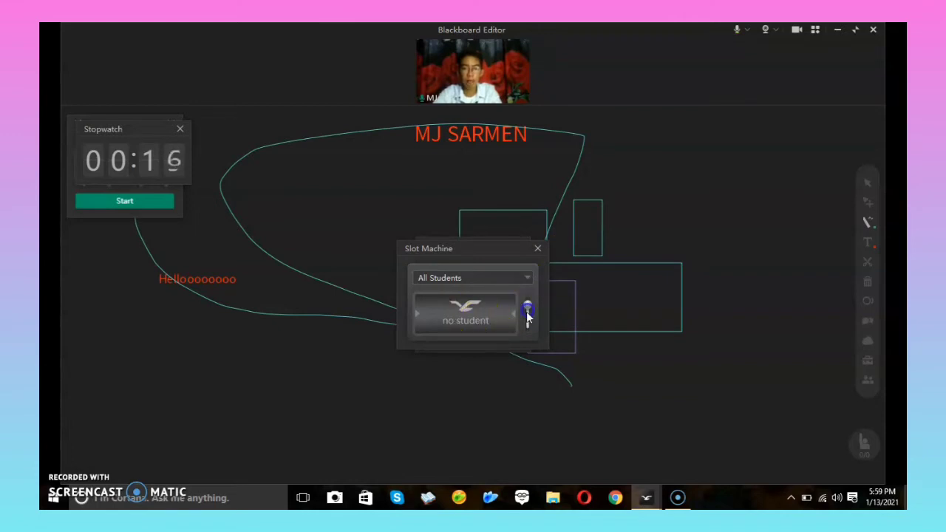
# - Open the Physics Experiment tool, and move its browser window down to the blackboard's lower-left corner
pyautogui.click(867, 360)
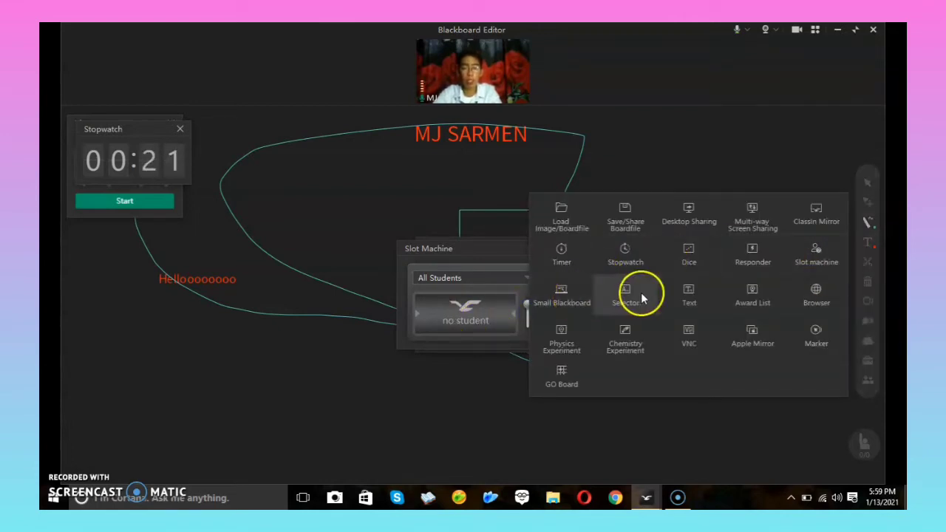
pyautogui.click(868, 224)
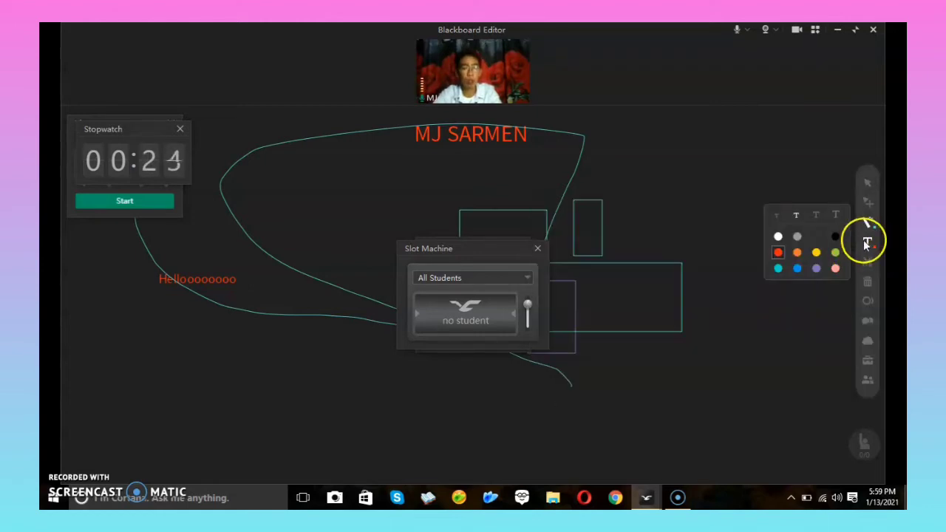
pyautogui.click(868, 359)
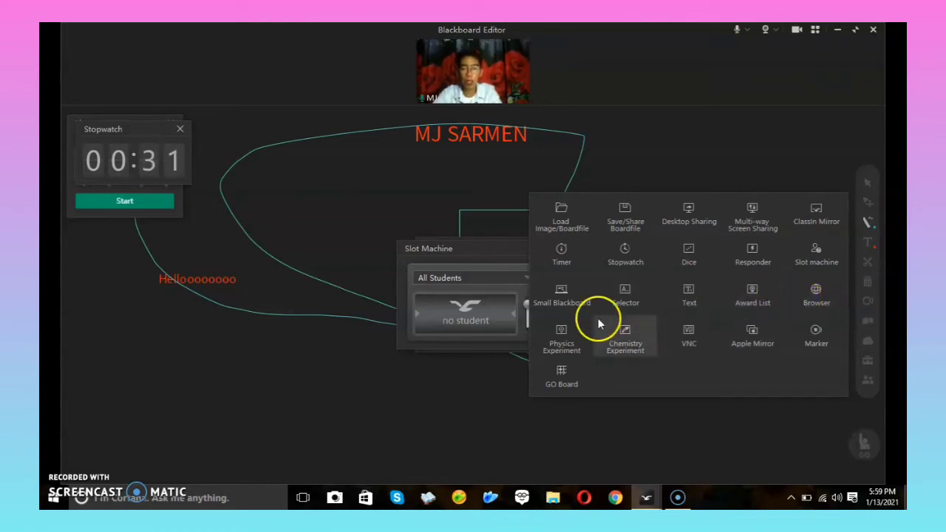
pyautogui.click(565, 338)
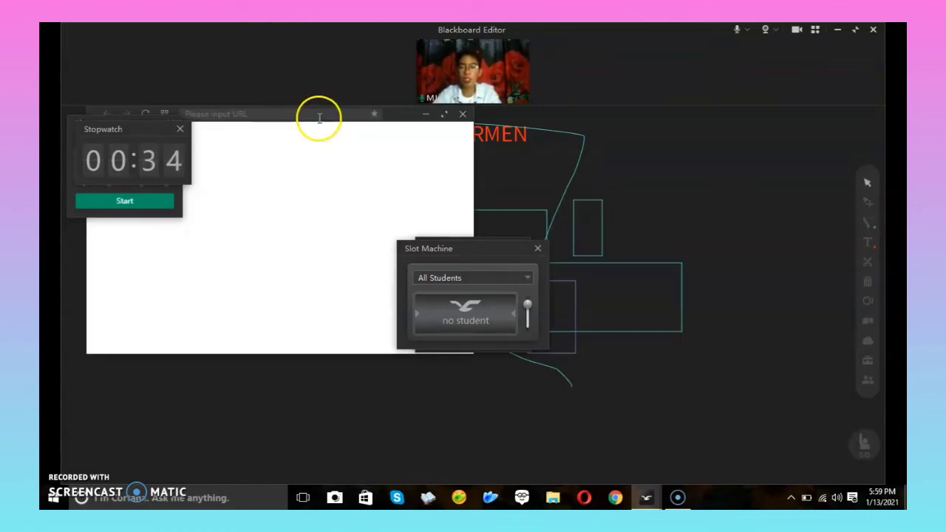
pyautogui.moveTo(382, 110); pyautogui.dragTo(363, 241)
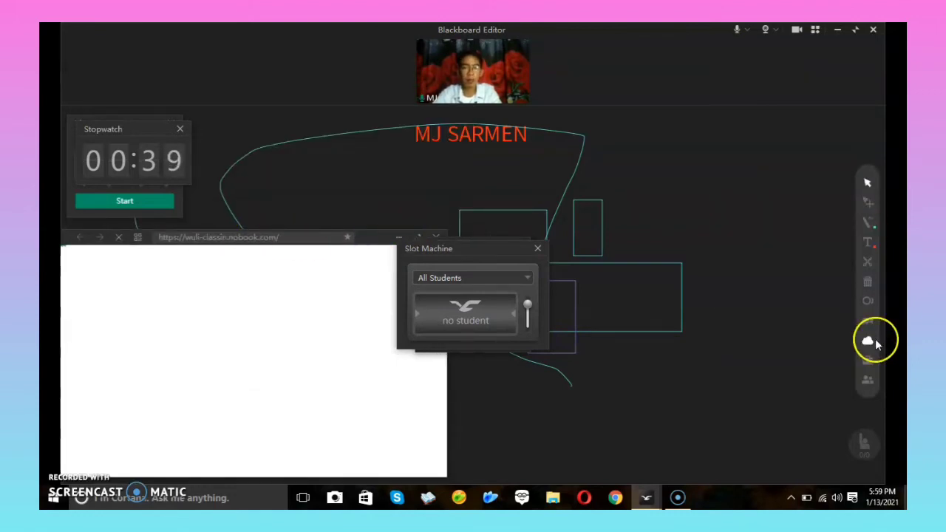
# - Review the remaining teaching tools, and examine the Roster's student management controls before closing it
pyautogui.click(868, 359)
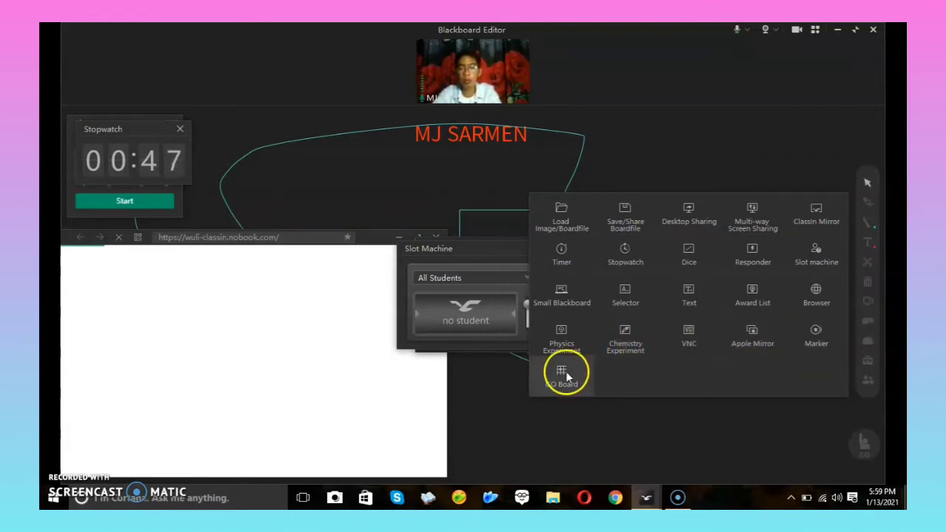
pyautogui.click(868, 170)
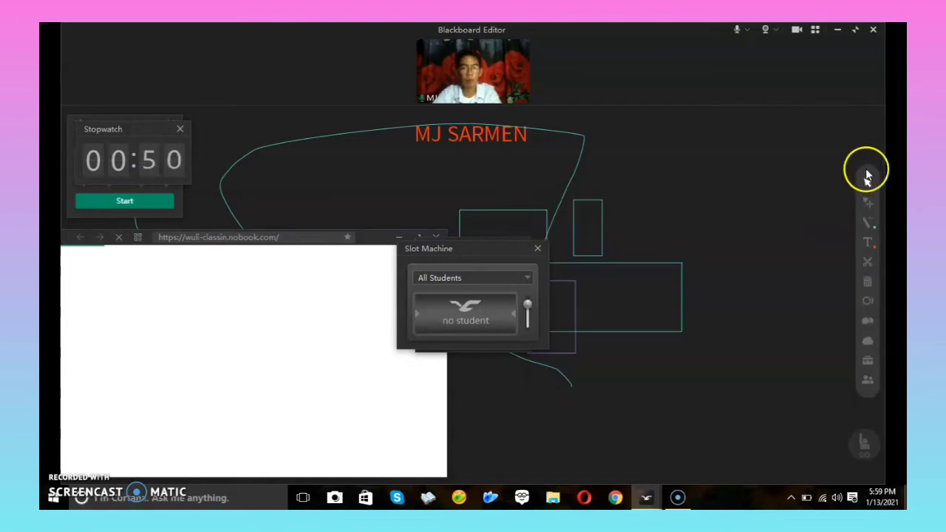
pyautogui.click(866, 356)
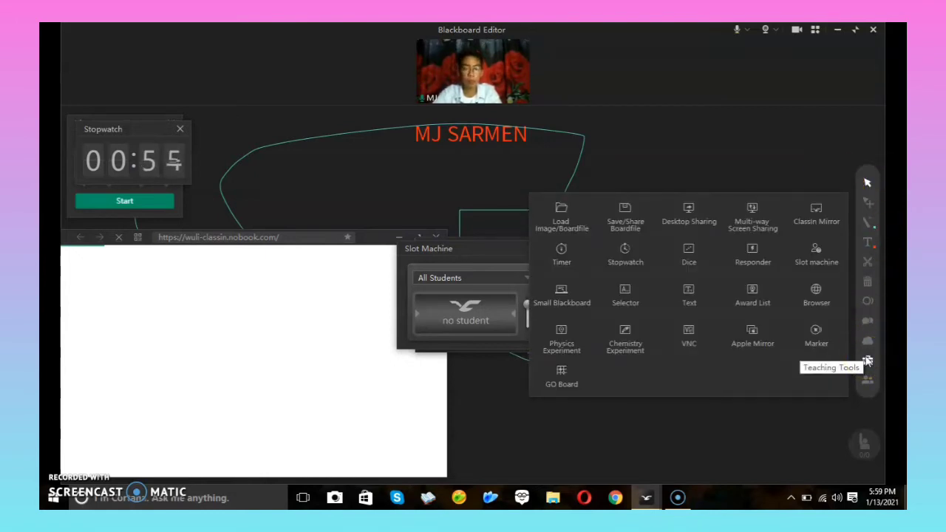
pyautogui.click(867, 361)
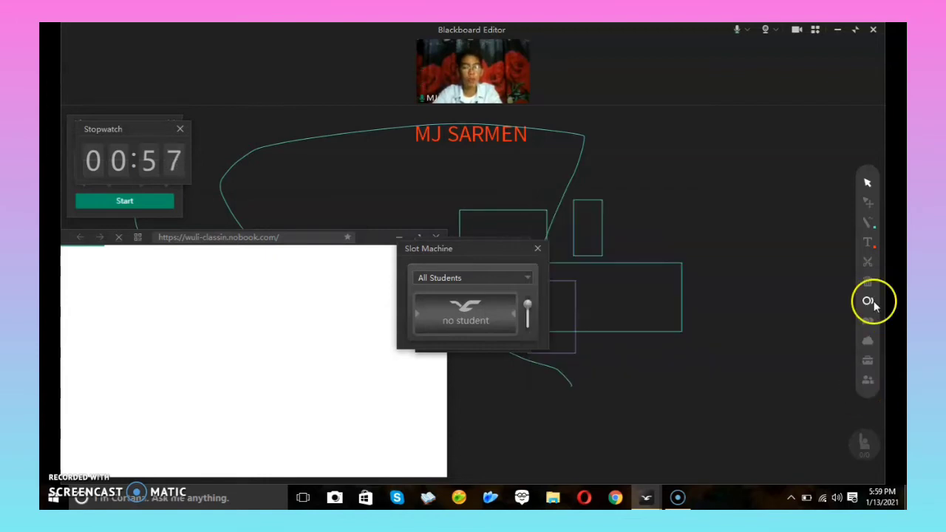
pyautogui.click(867, 362)
pyautogui.click(866, 364)
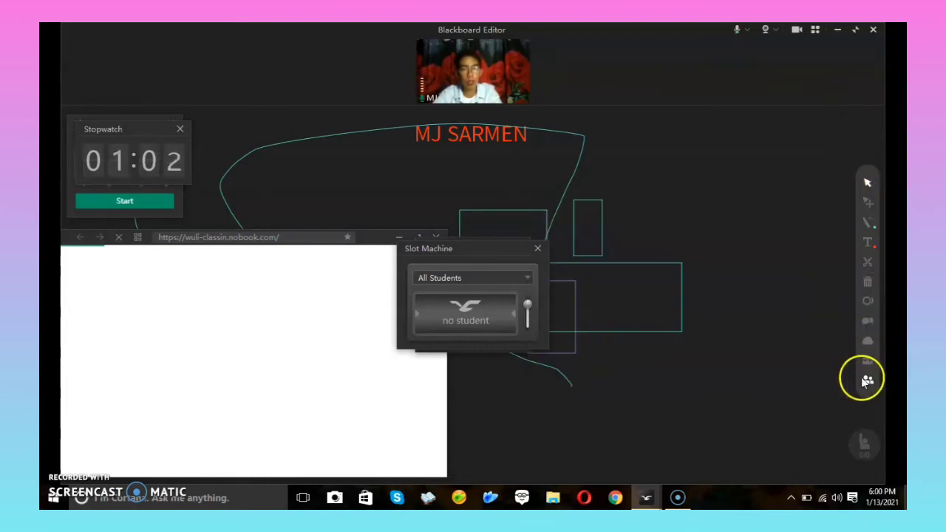
pyautogui.click(867, 382)
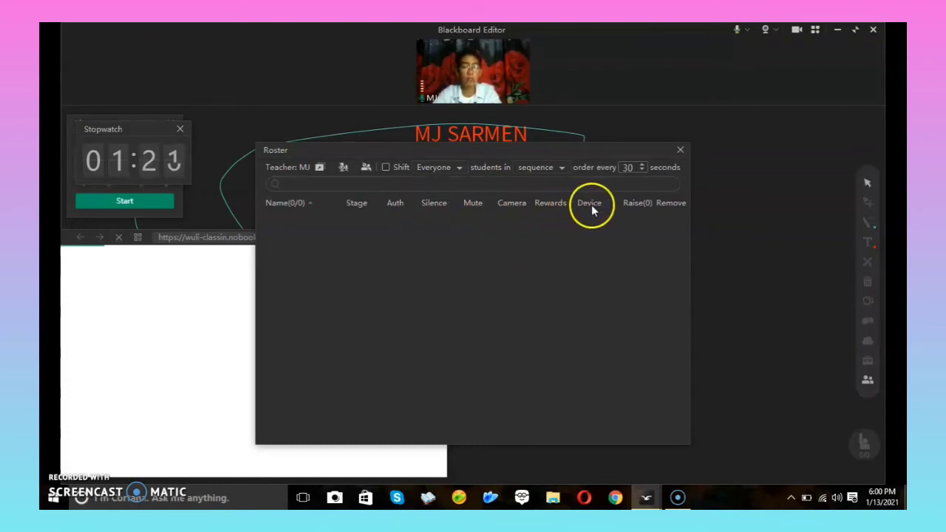
pyautogui.click(680, 152)
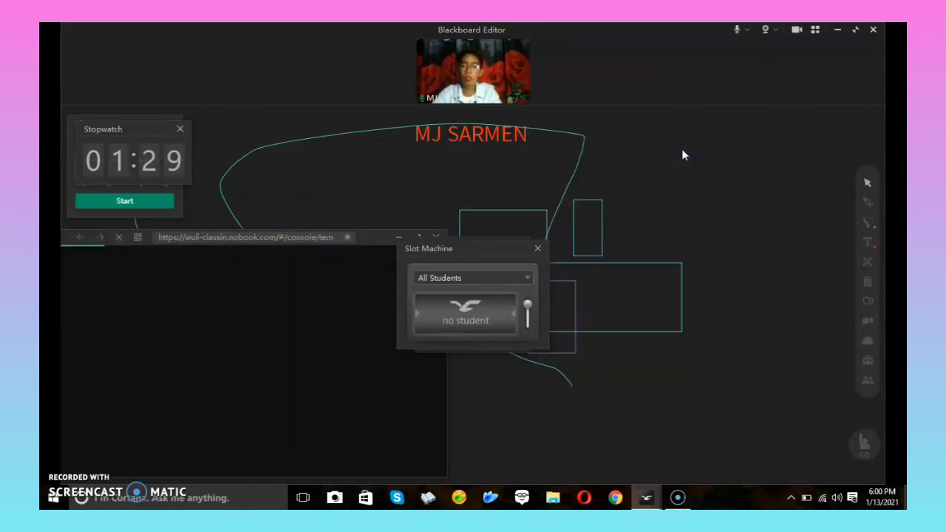
# - Close the physics experiment browser window, and view the hand-raising option and the teacher's video controls
pyautogui.moveTo(429, 236); pyautogui.dragTo(416, 186)
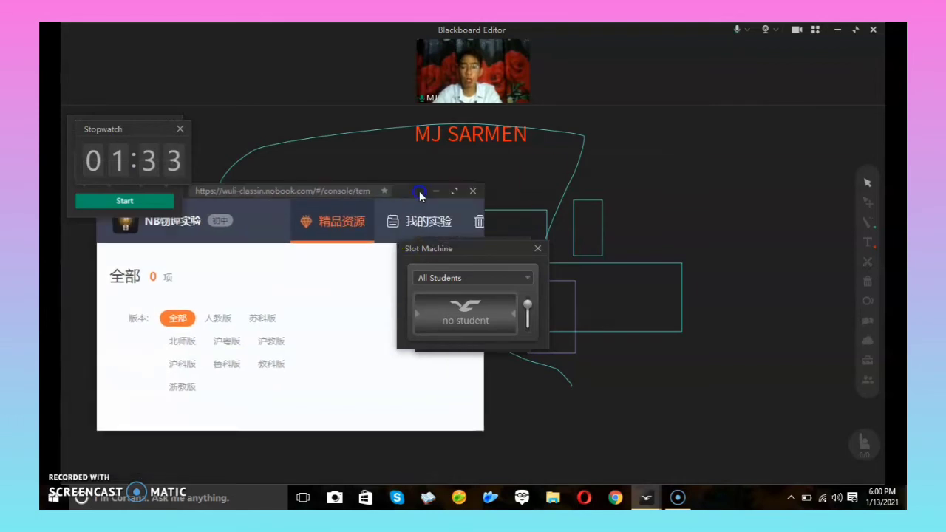
pyautogui.click(473, 190)
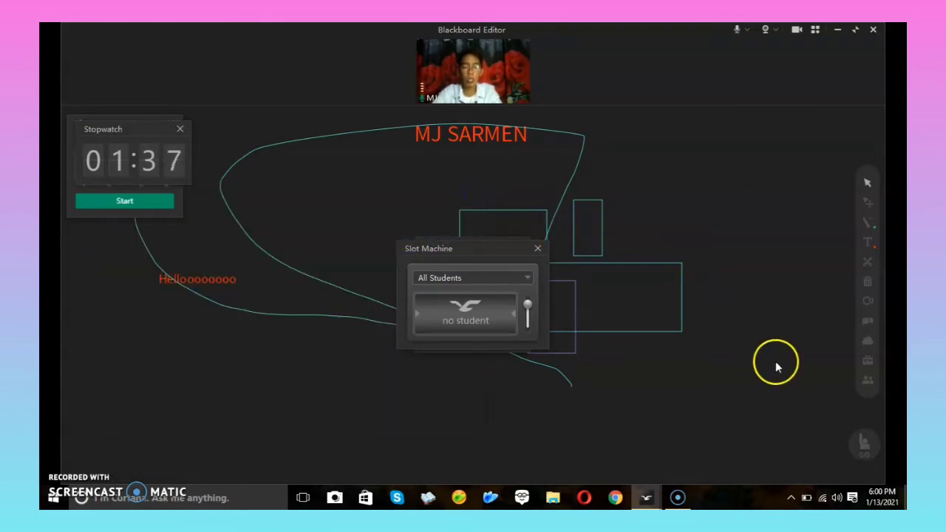
pyautogui.moveTo(872, 444)
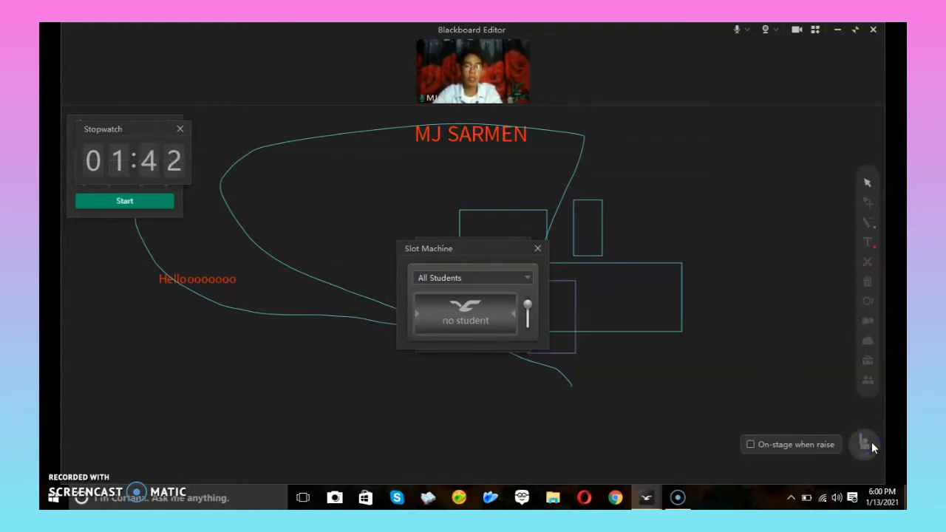
pyautogui.moveTo(490, 104)
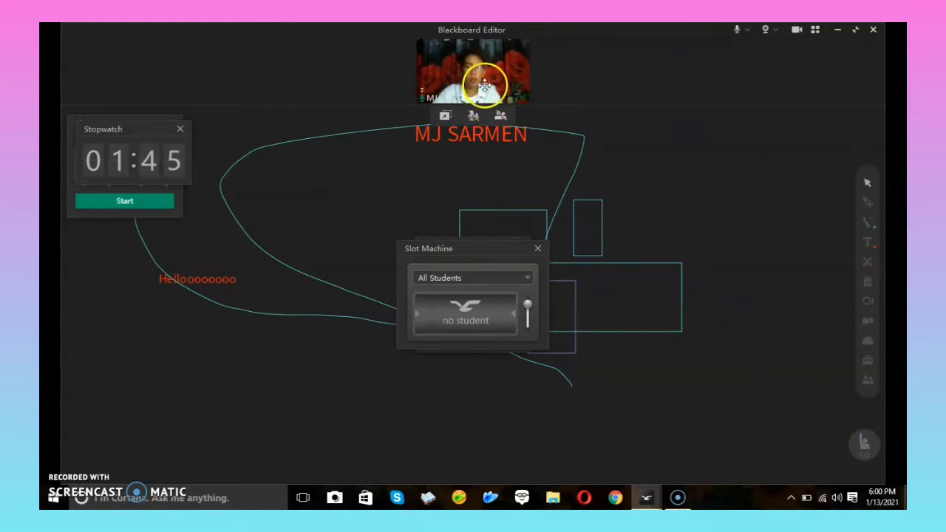
pyautogui.moveTo(873, 440)
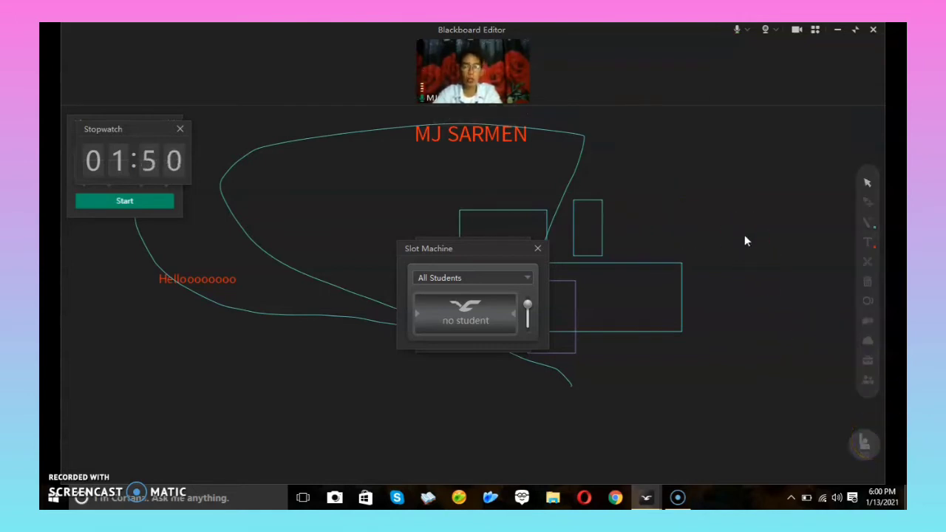
# - Close the Slot Machine and Dice windows on the blackboard
pyautogui.click(538, 248)
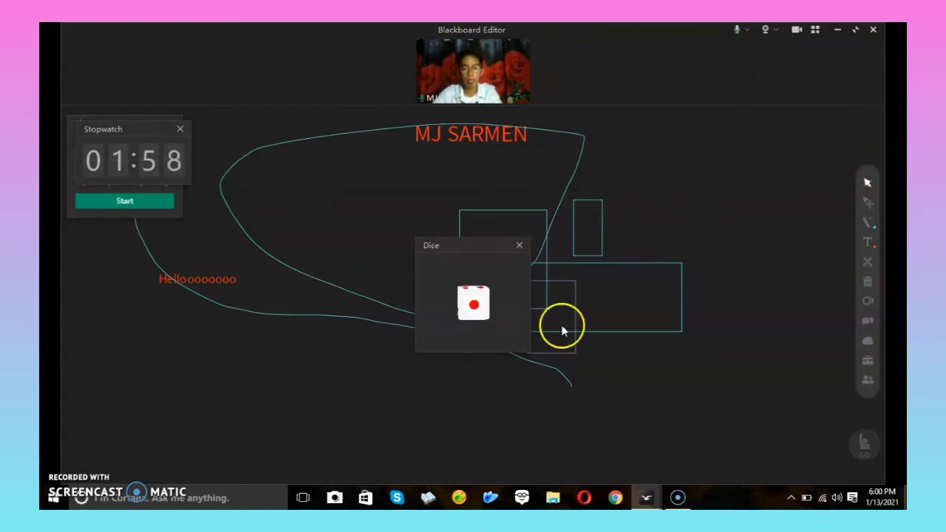
pyautogui.click(519, 245)
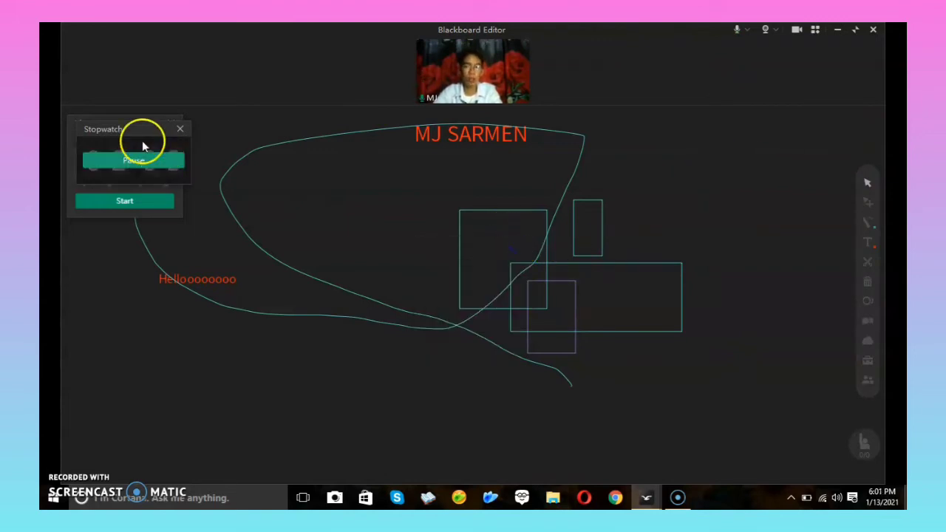
# - Close the Stopwatch and Timer windows on the blackboard
pyautogui.click(182, 131)
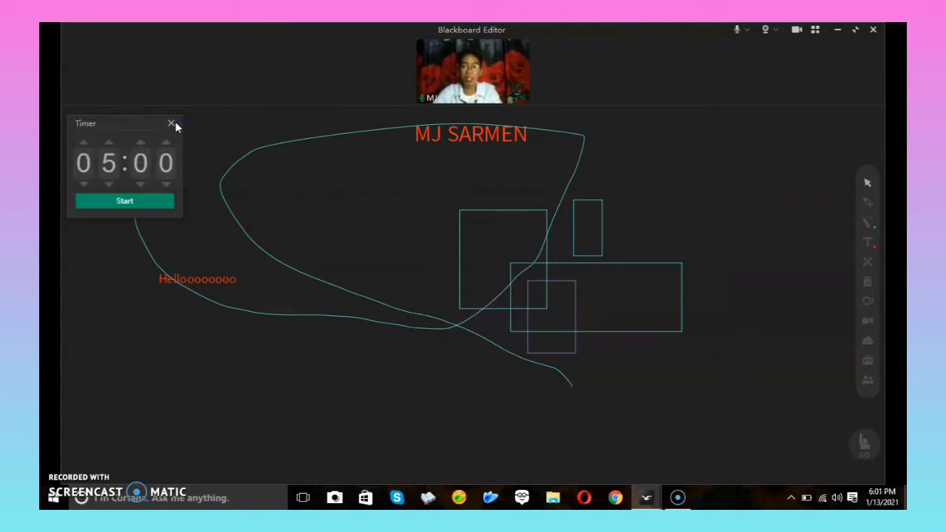
pyautogui.click(172, 124)
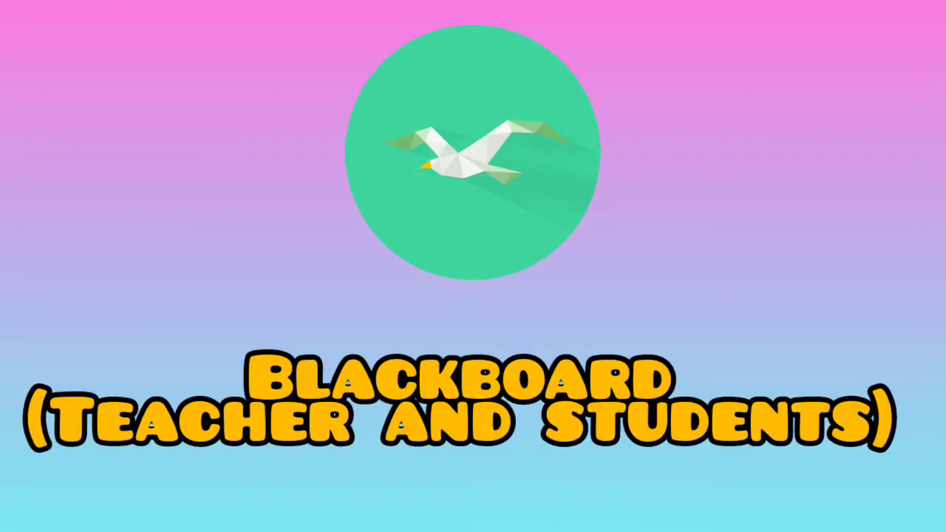
pyautogui.click(75, 452)
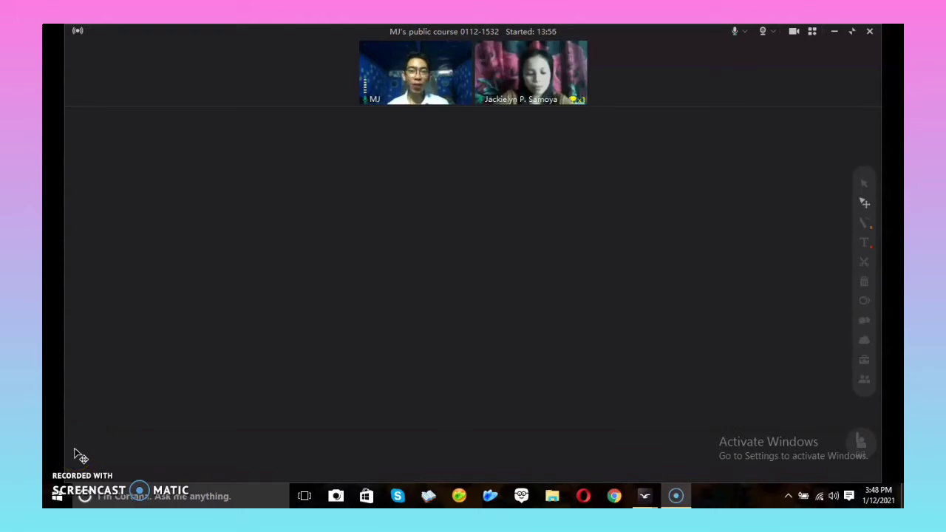
pyautogui.click(326, 119)
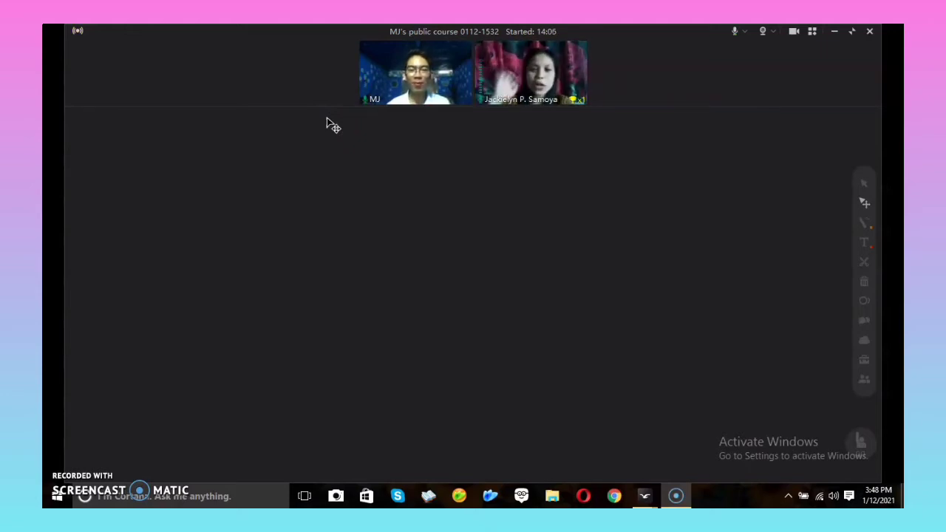
pyautogui.click(419, 115)
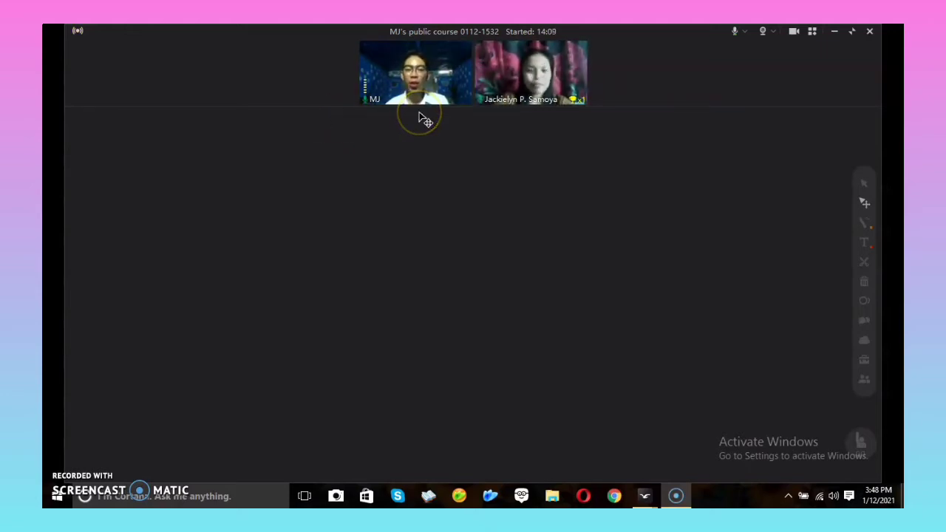
pyautogui.click(406, 83)
pyautogui.moveTo(406, 84); pyautogui.dragTo(346, 46)
pyautogui.moveTo(496, 46); pyautogui.dragTo(511, 81)
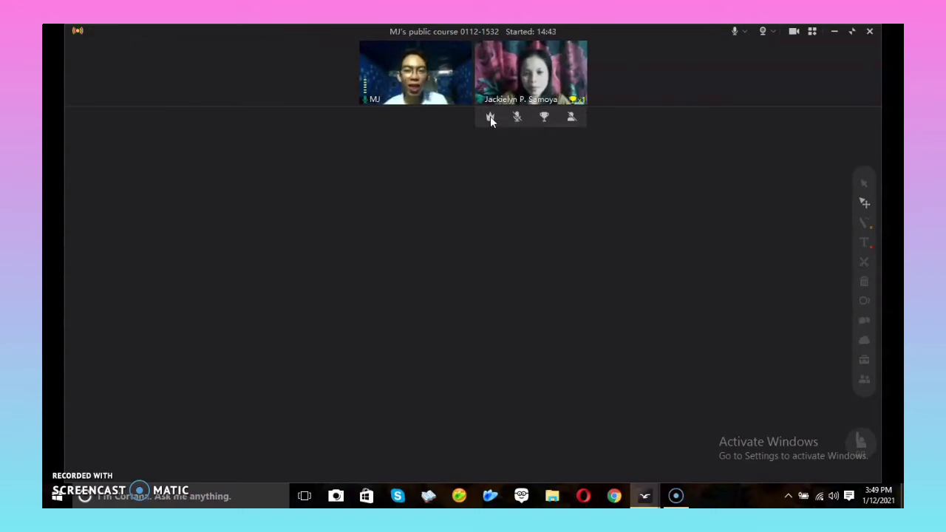
# - Authorize the student to use the shared blackboard, and reward the student with trophies
pyautogui.click(490, 118)
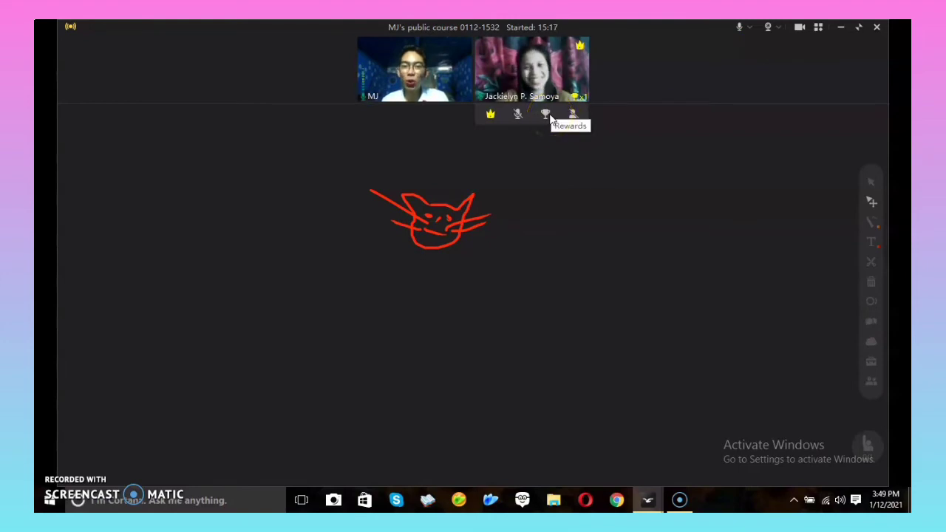
pyautogui.click(546, 115)
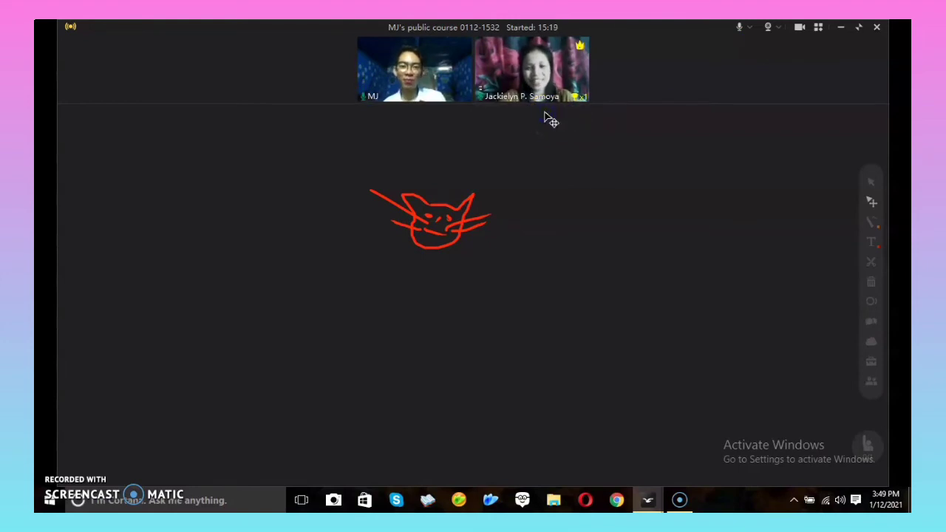
pyautogui.click(546, 115)
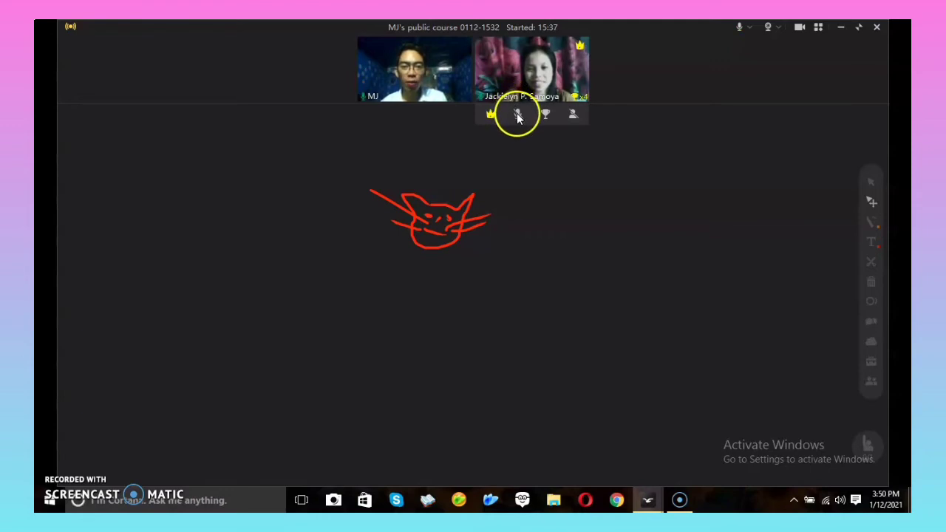
pyautogui.click(471, 165)
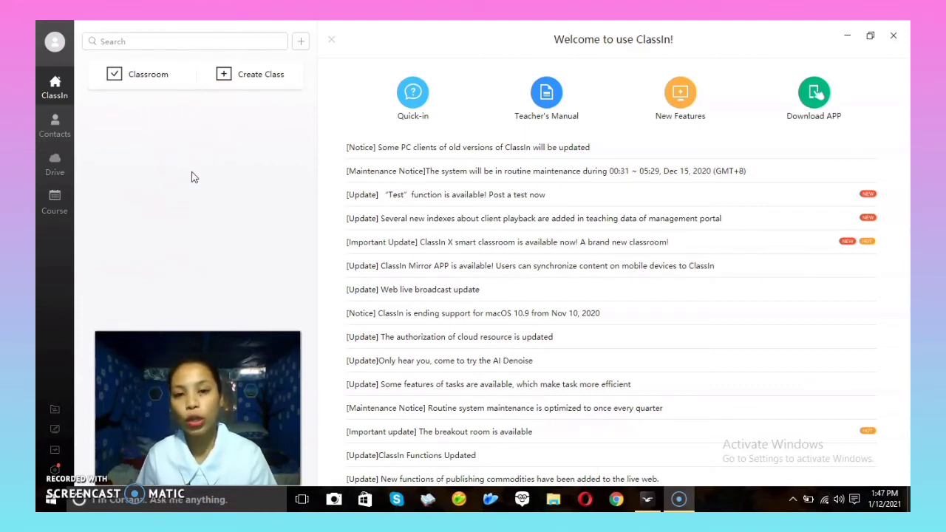
# - Create a class named CHEM 01 with the default cover photo
pyautogui.click(229, 77)
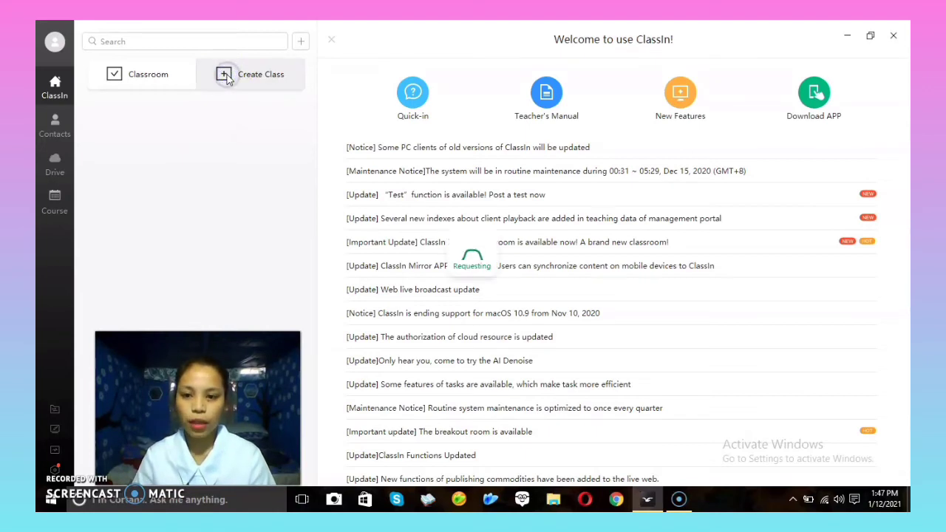
pyautogui.click(264, 111)
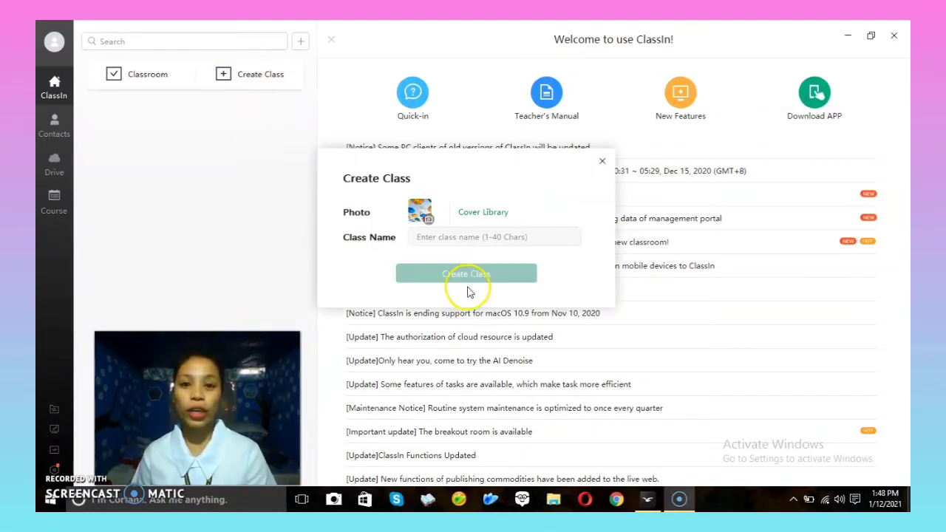
pyautogui.click(459, 236)
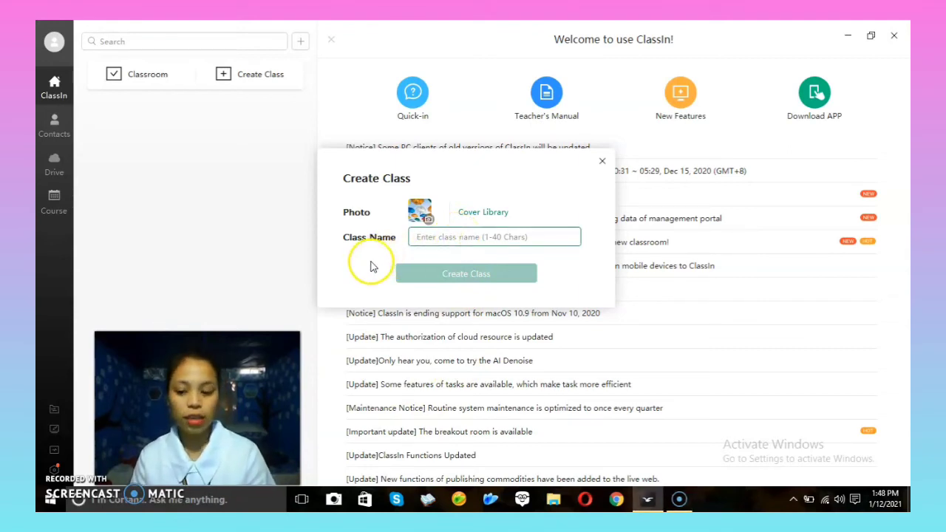
pyautogui.write('CHEM 01')
pyautogui.moveTo(458, 190)
pyautogui.mouseDown()
pyautogui.moveTo(428, 219)
pyautogui.moveTo(435, 226)
pyautogui.mouseUp()
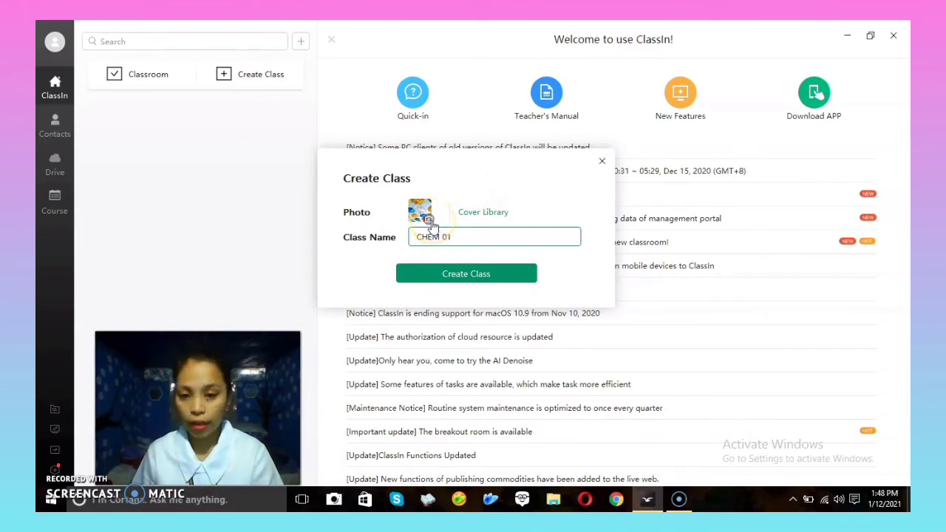
pyautogui.click(446, 274)
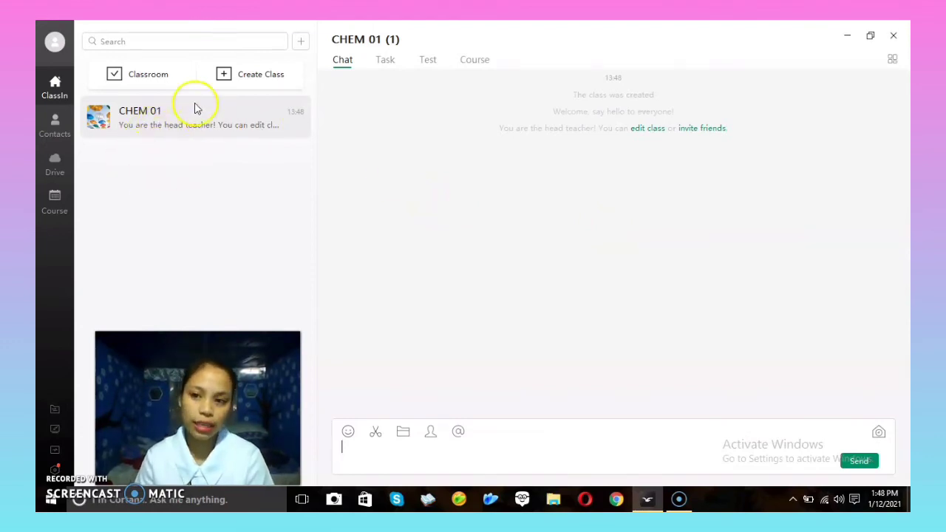
# - Open the CHEM 01 class details, and invite the listed friend to join as a class member
pyautogui.click(207, 128)
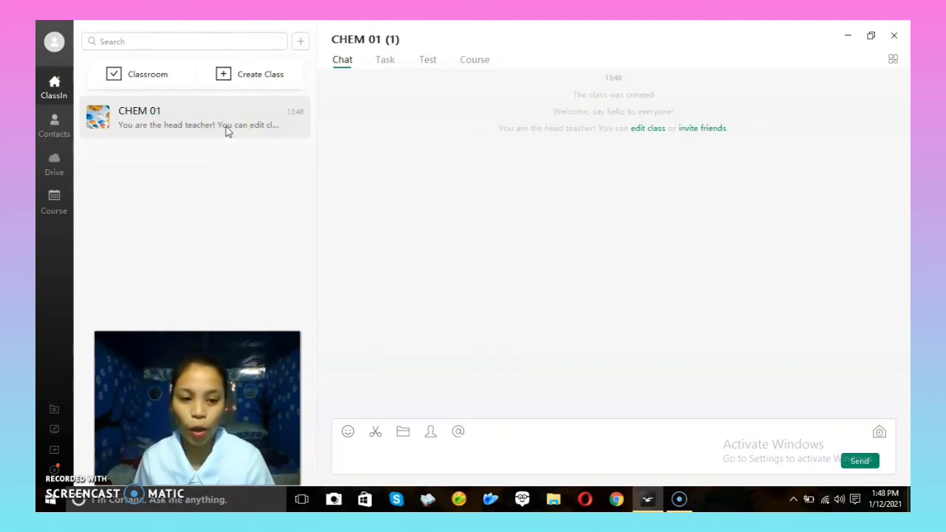
pyautogui.click(892, 60)
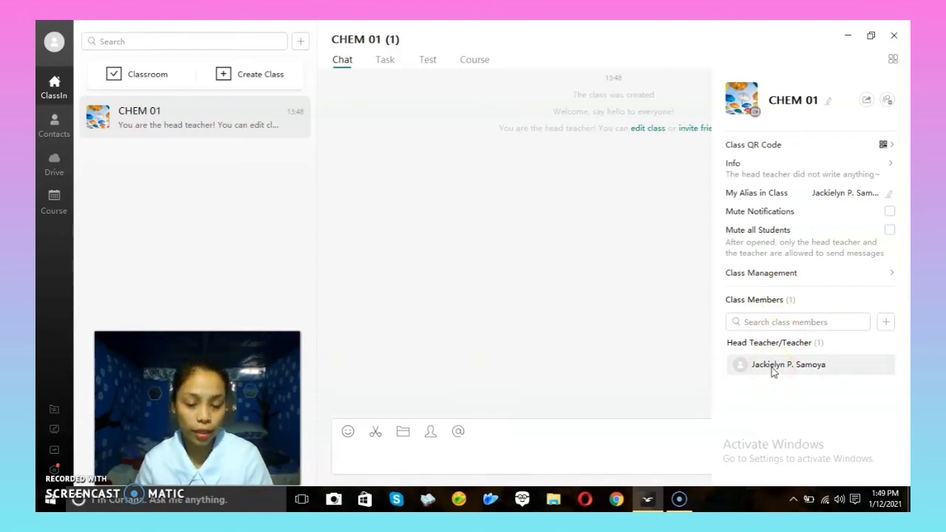
pyautogui.click(884, 323)
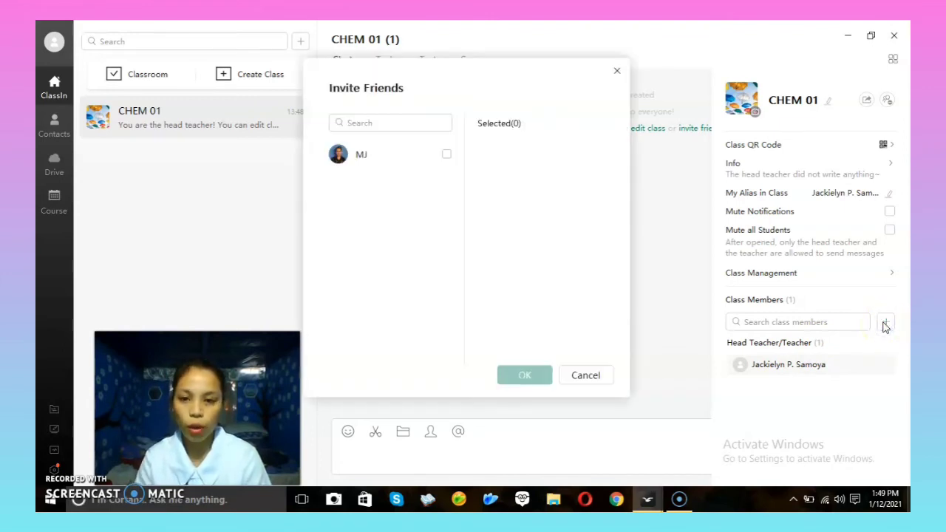
pyautogui.click(447, 155)
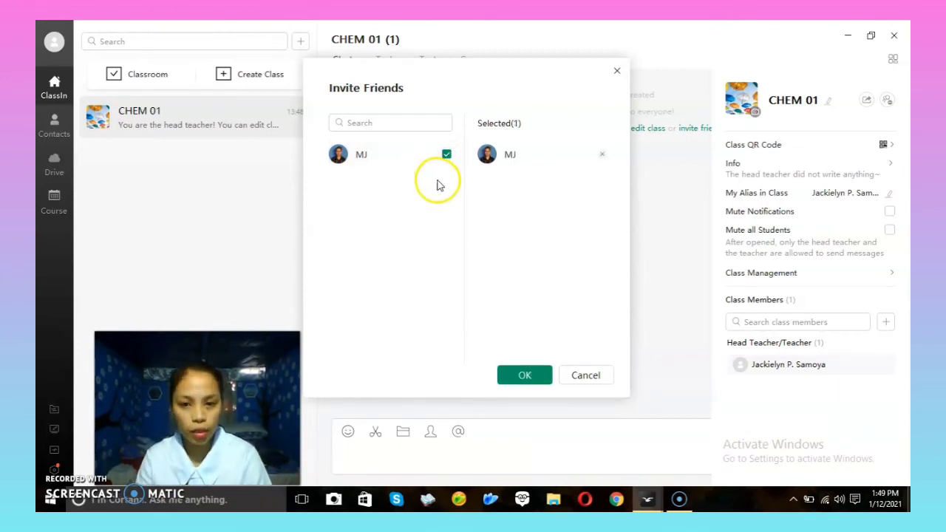
pyautogui.click(524, 376)
pyautogui.click(538, 293)
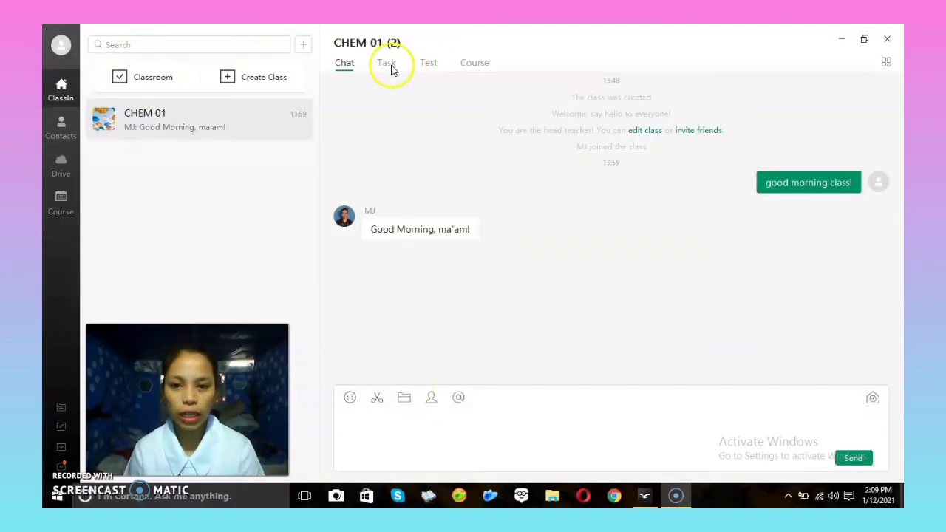
# - Open a new task form for CHEM 01, and examine its title, timing, grading, visibility, submission and content settings
pyautogui.click(388, 65)
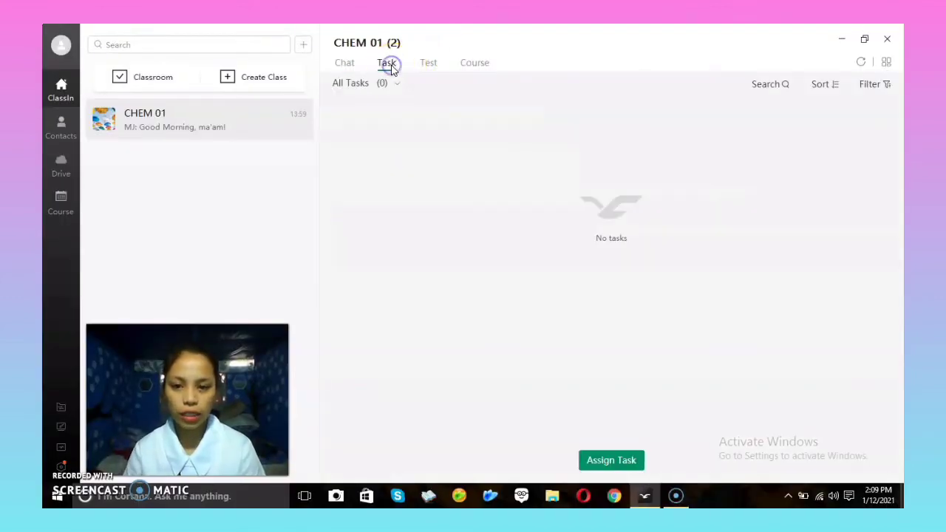
pyautogui.click(596, 461)
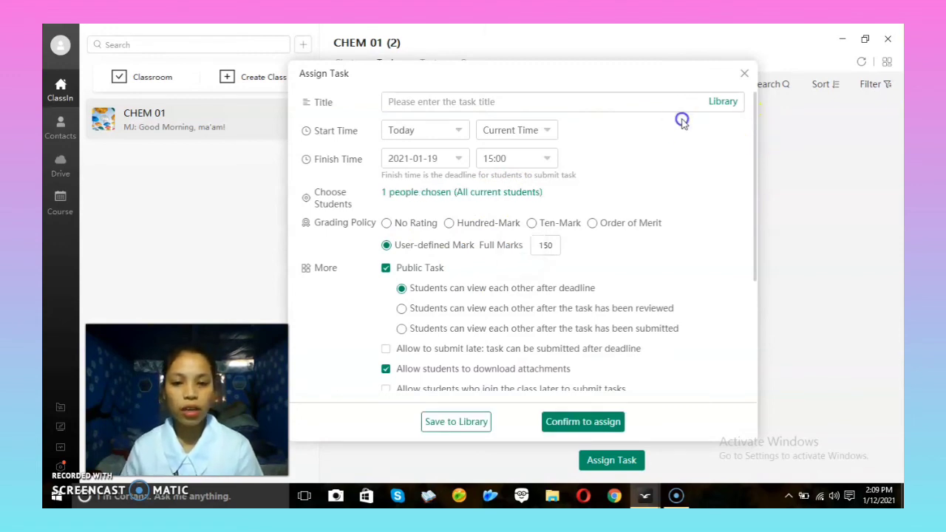
pyautogui.click(616, 108)
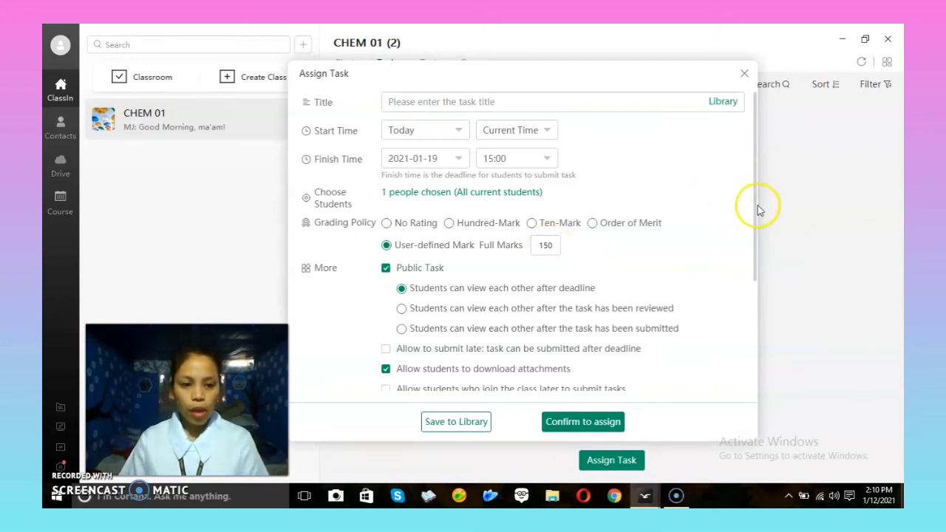
pyautogui.moveTo(754, 208); pyautogui.dragTo(754, 239)
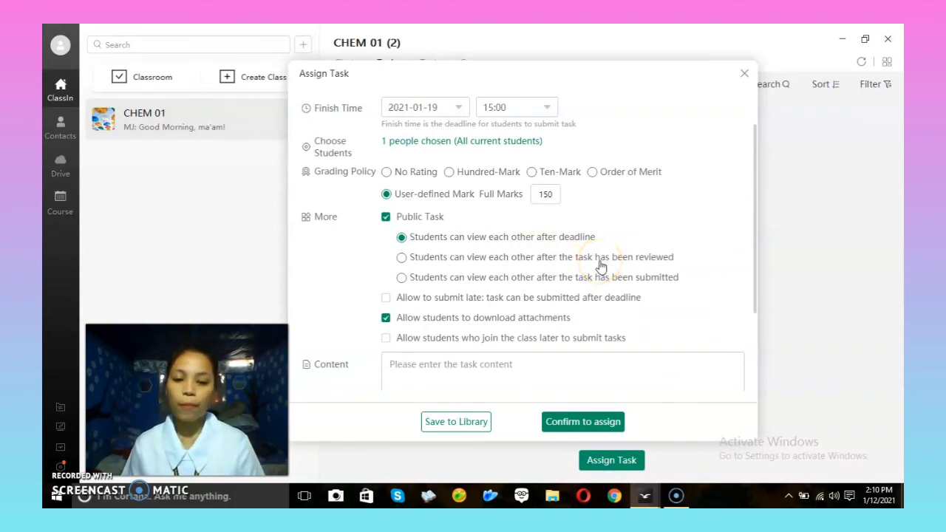
pyautogui.scroll(-1, 518, 288)
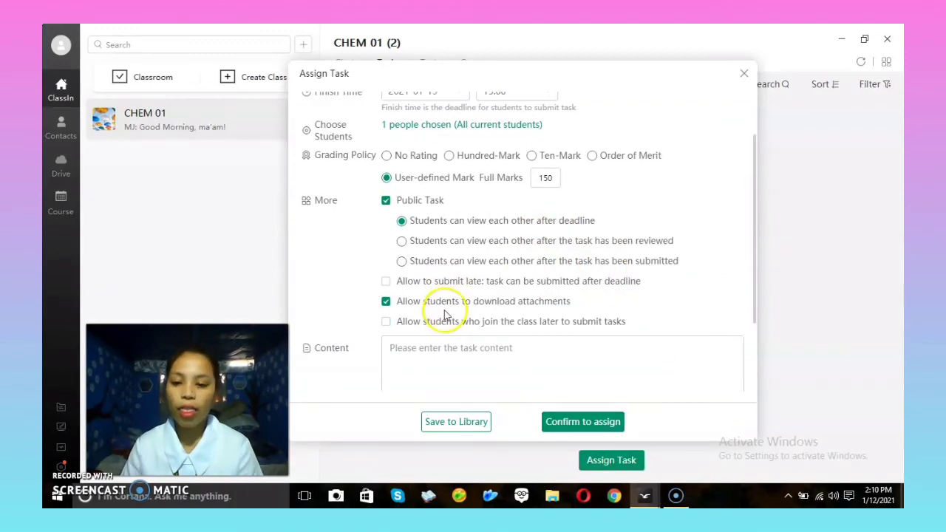
pyautogui.moveTo(756, 254); pyautogui.dragTo(756, 270)
pyautogui.click(423, 348)
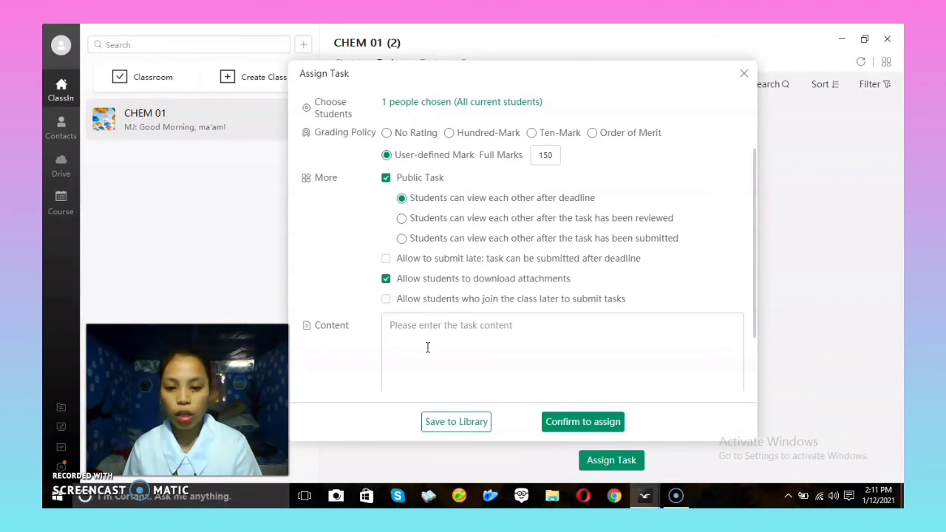
pyautogui.moveTo(761, 276); pyautogui.dragTo(745, 366)
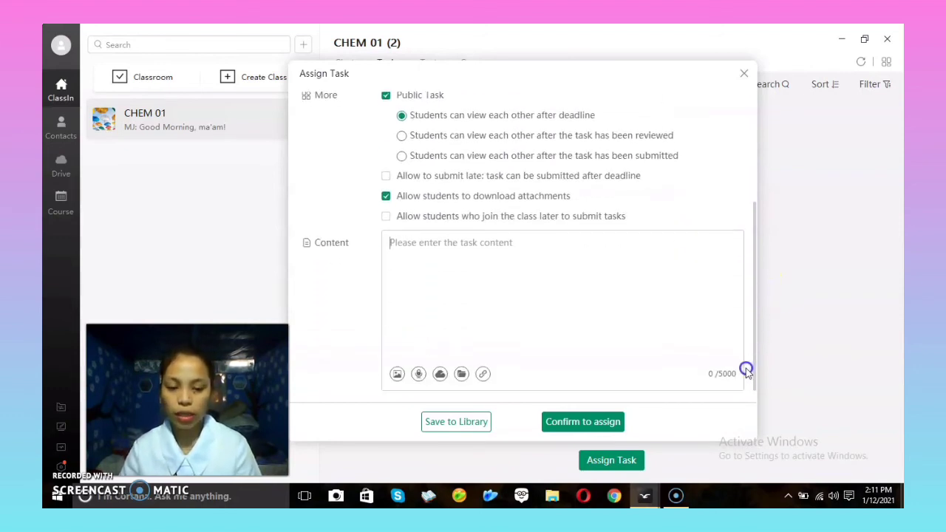
# - Open the local file selection for attaching a file to the task content
pyautogui.click(461, 374)
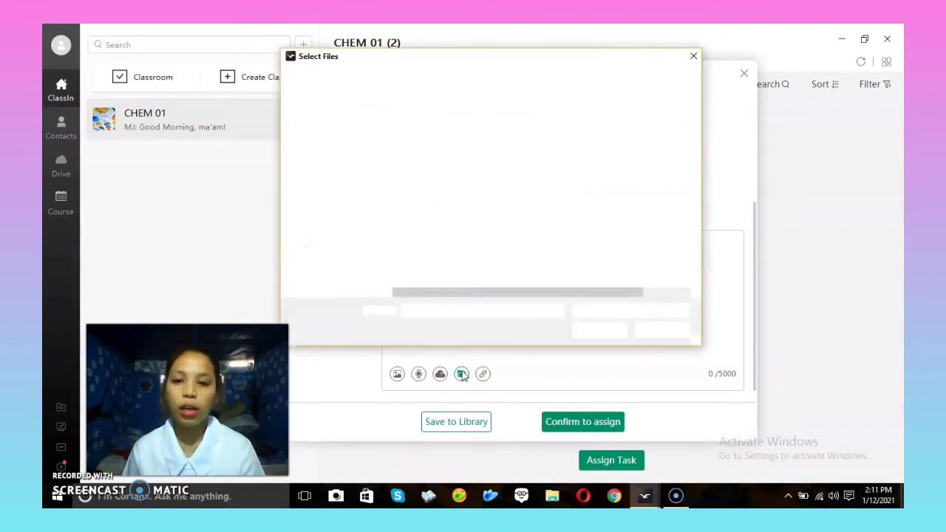
pyautogui.click(495, 224)
pyautogui.click(436, 255)
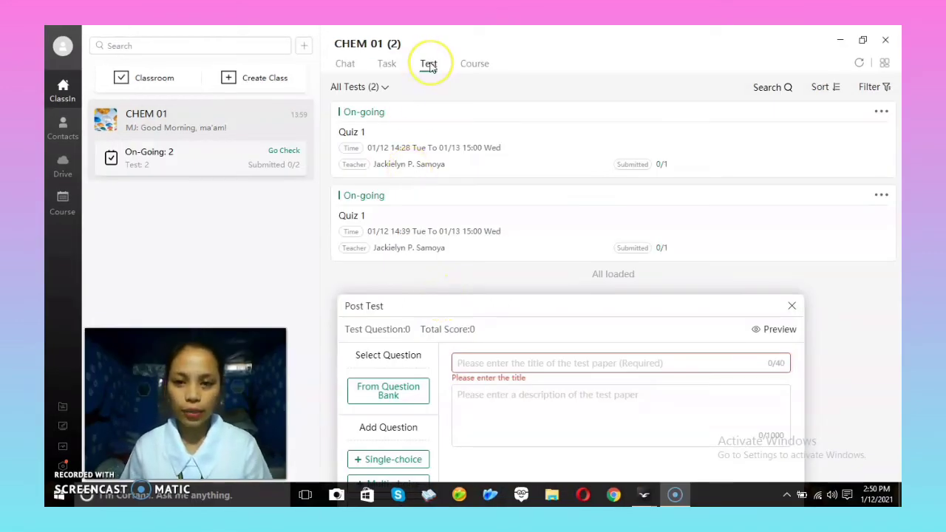
# - Move the Post Test window up so its question types and test settings option are fully in view
pyautogui.moveTo(528, 314); pyautogui.dragTo(492, 59)
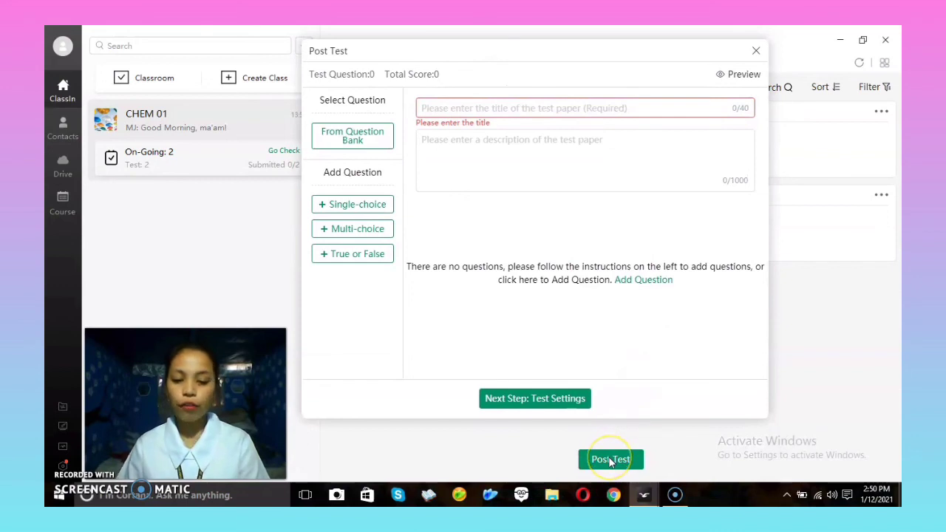
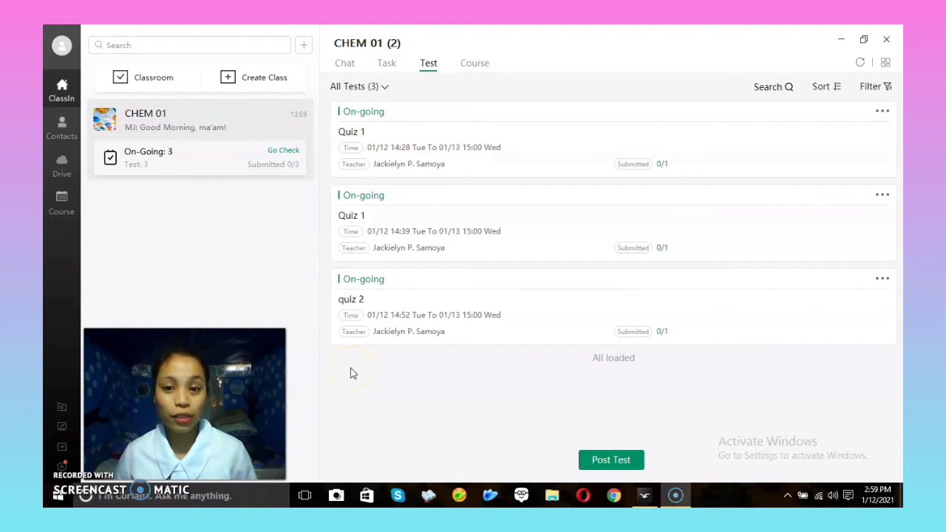
# - Create a public course as an Online Classroom, with the start date 2021-01-12 and the start time Present
pyautogui.click(122, 79)
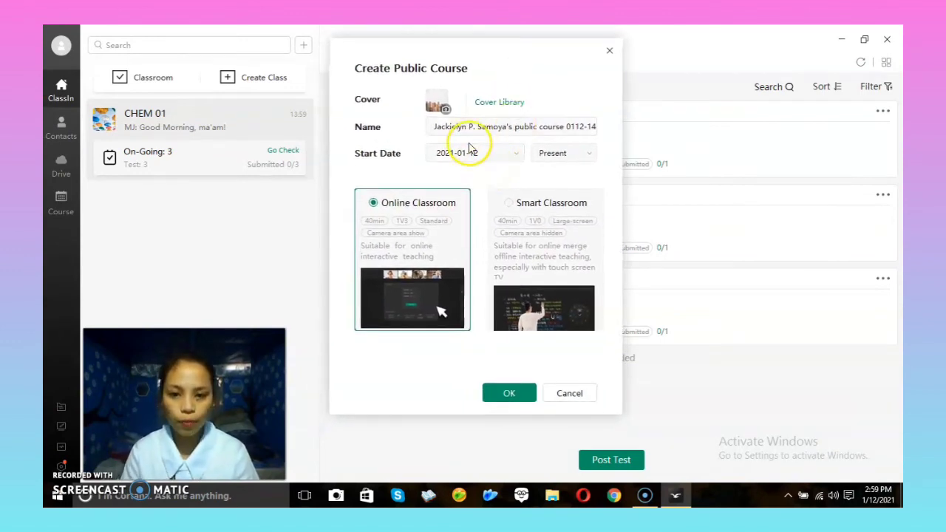
pyautogui.click(516, 155)
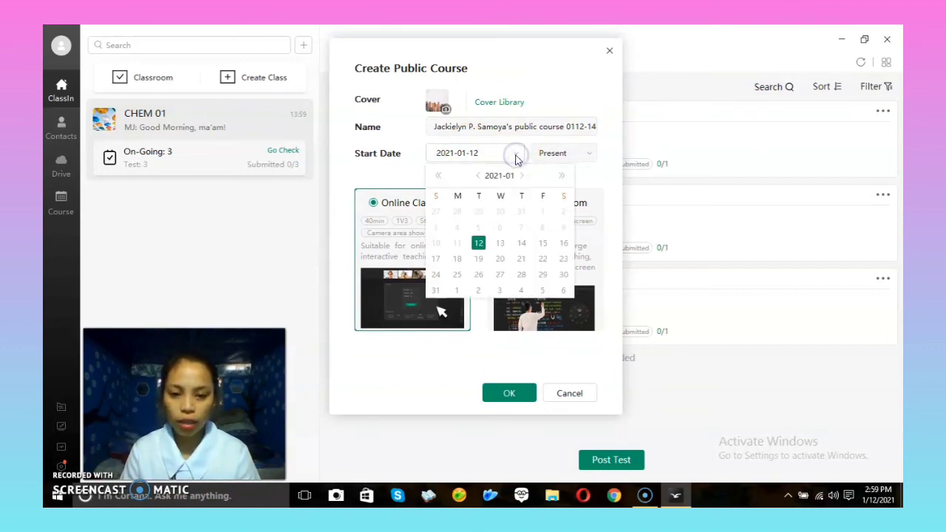
pyautogui.click(597, 77)
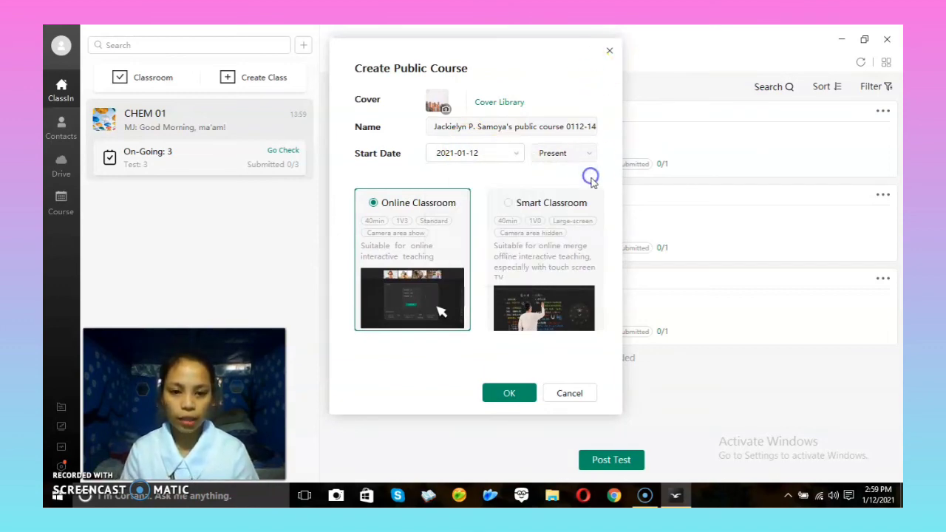
pyautogui.click(587, 152)
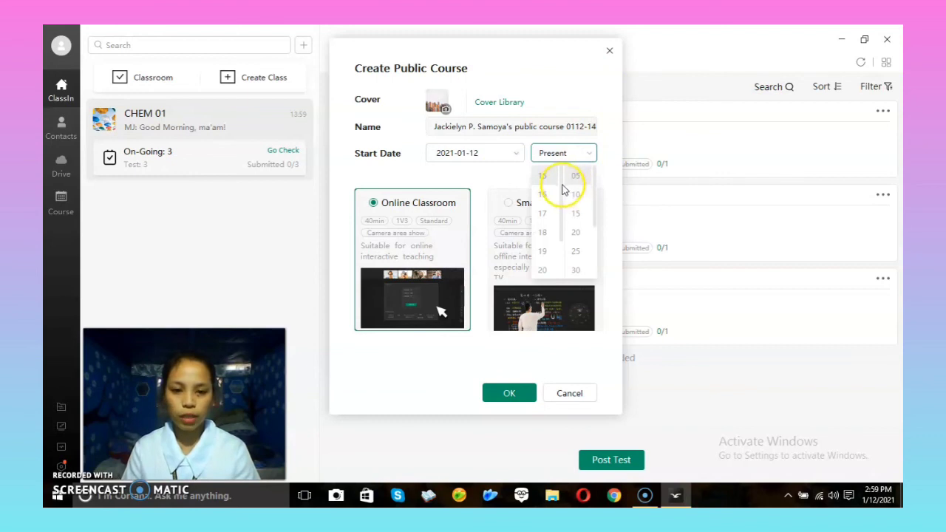
pyautogui.click(507, 174)
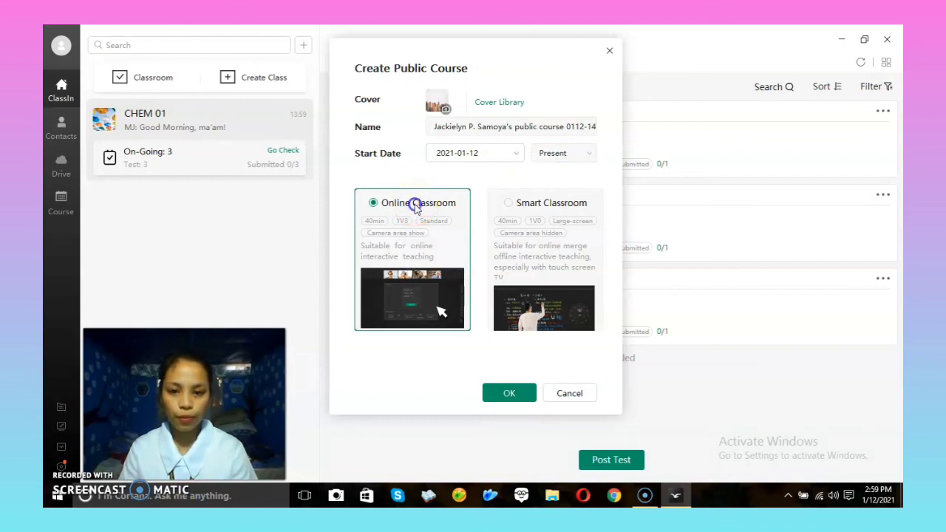
pyautogui.click(515, 396)
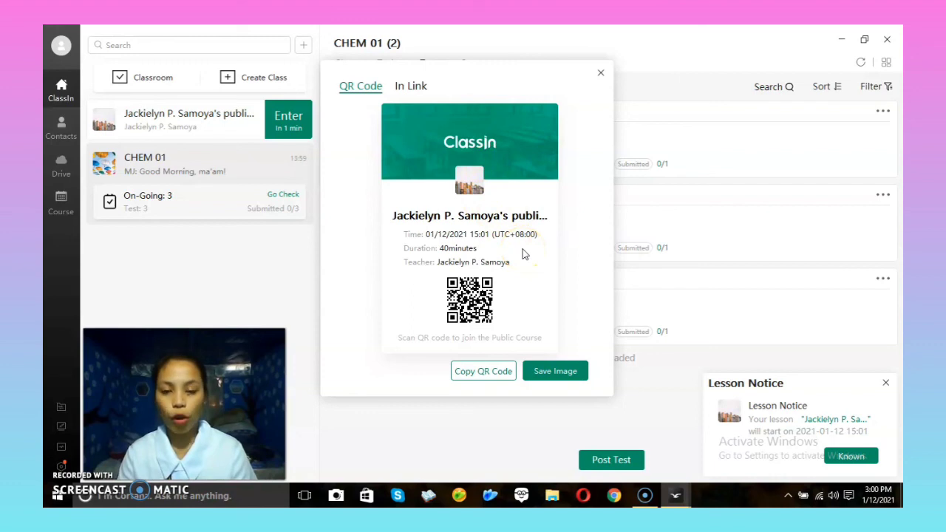
# - Copy the public course's invitation link message and send it to the CHEM 01 class chat
pyautogui.click(404, 87)
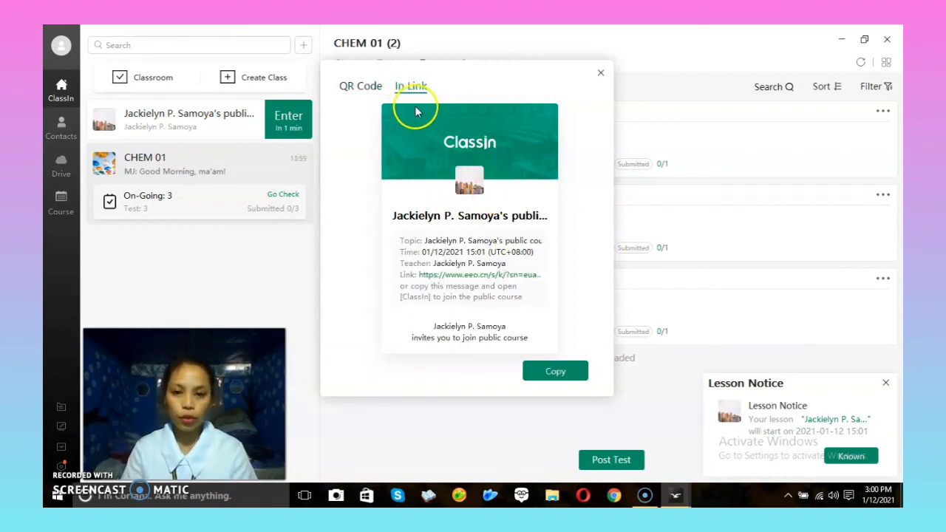
pyautogui.click(544, 372)
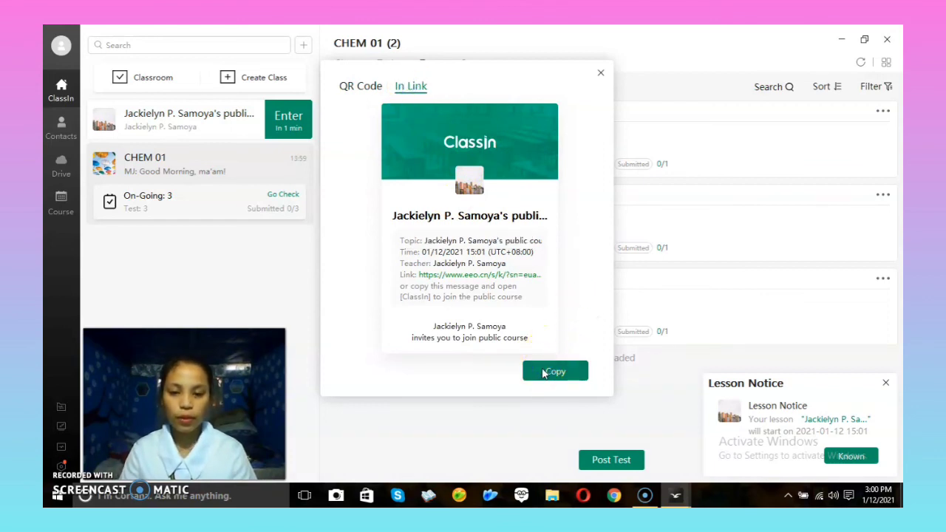
pyautogui.click(601, 72)
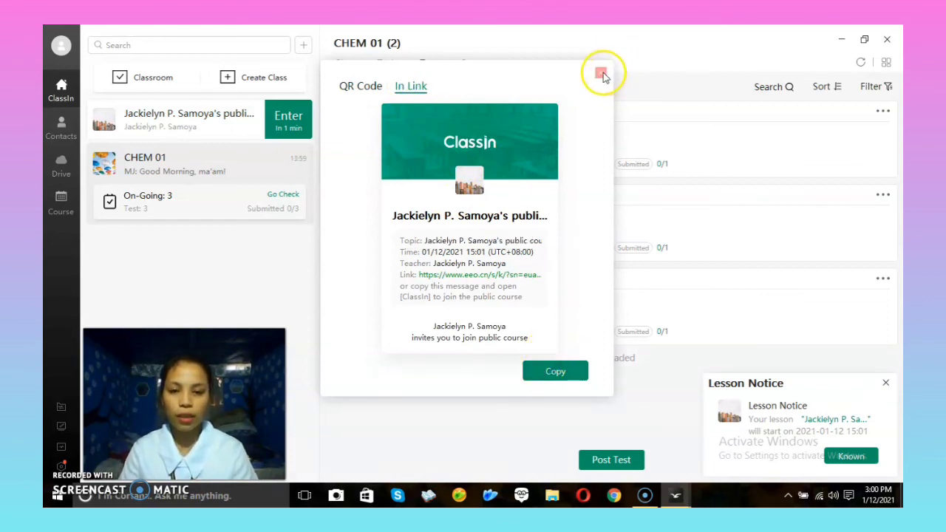
pyautogui.click(346, 65)
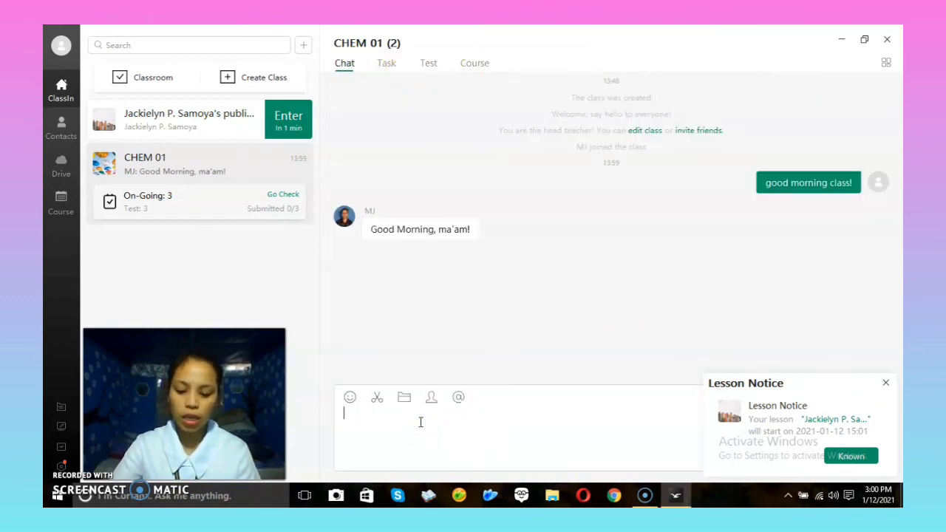
pyautogui.hotkey('ctrl', 'v')
pyautogui.press('Return')
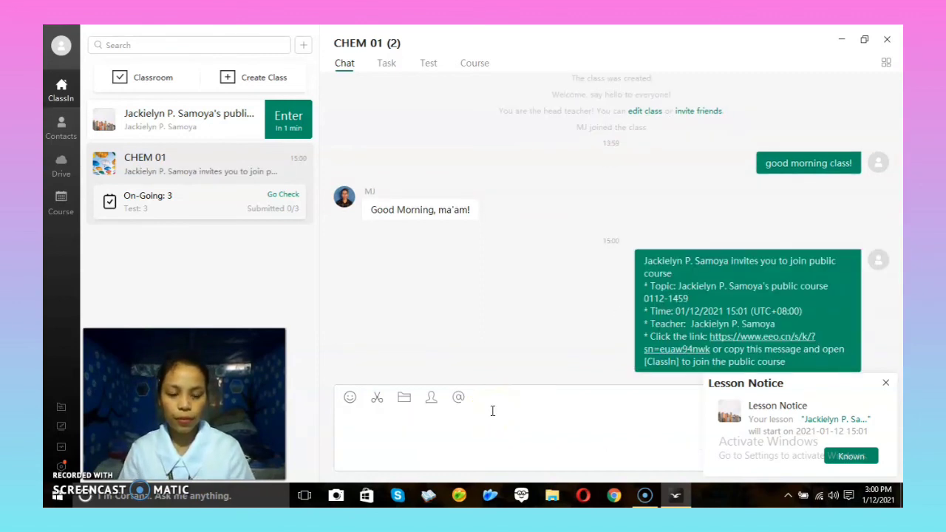
# - Enter the new public course's classroom in Standard mode with the current camera, microphone and speaker settings
pyautogui.click(290, 126)
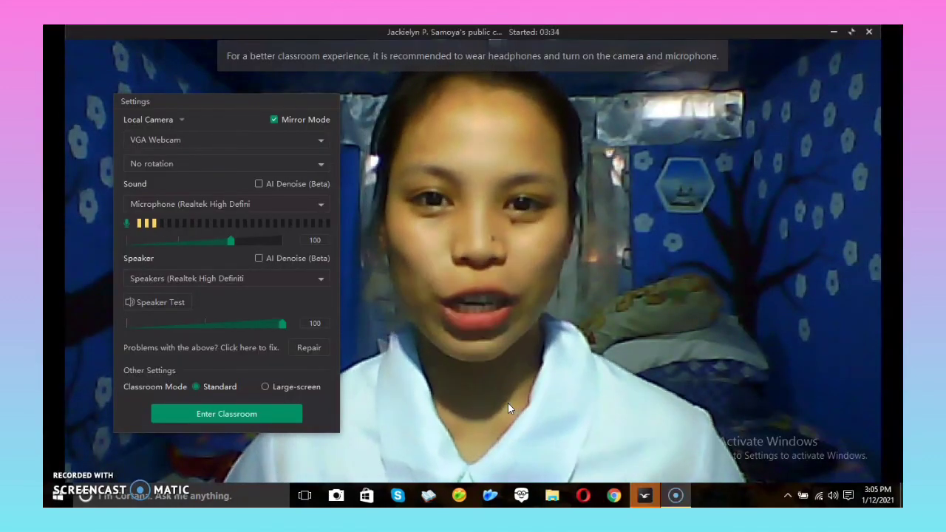
pyautogui.click(264, 418)
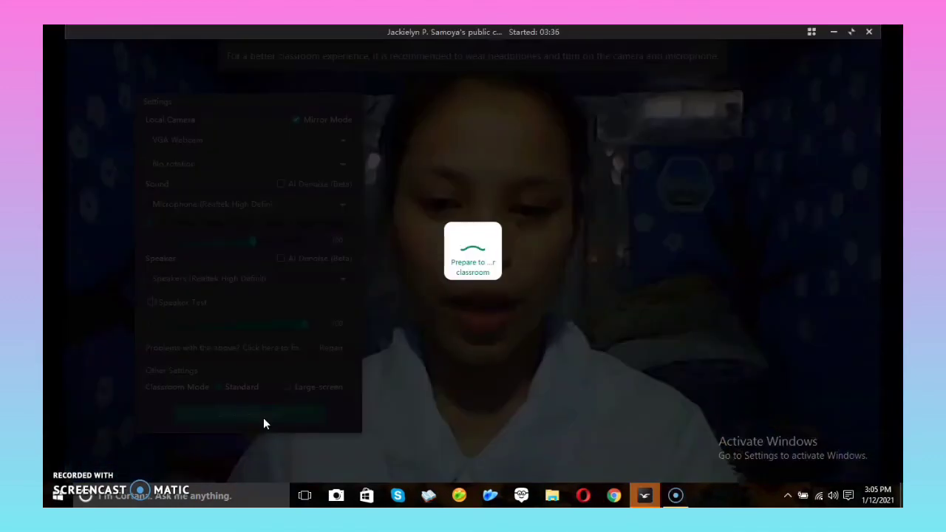